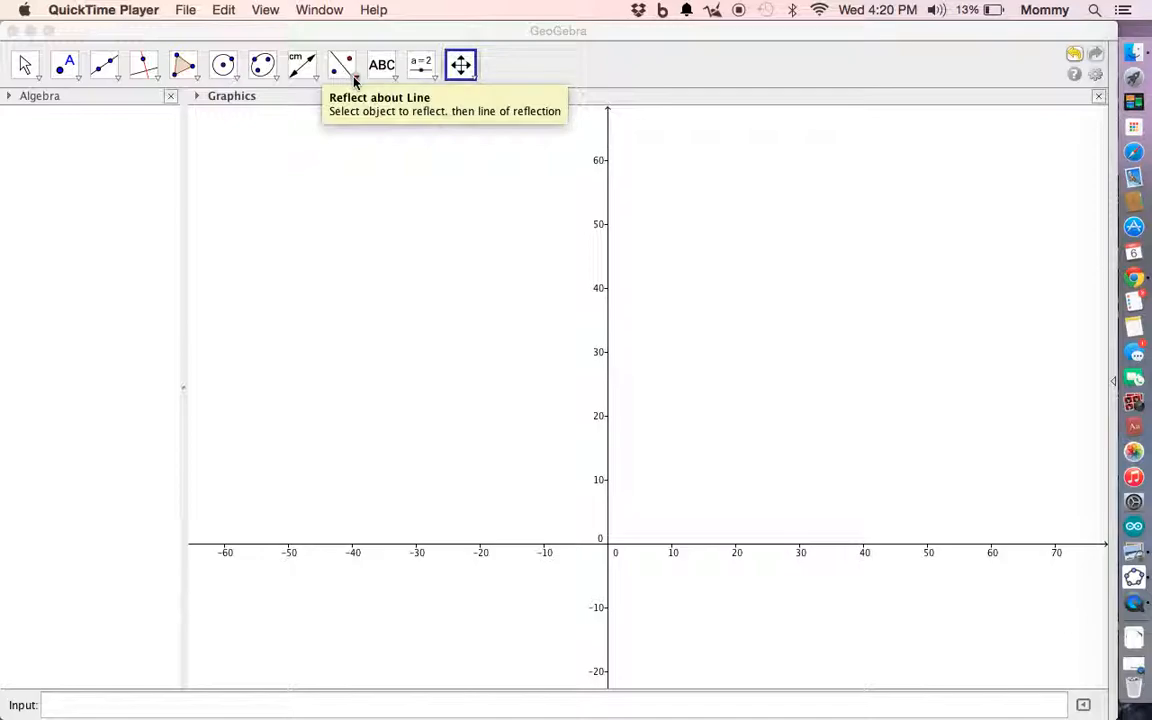
pyautogui.click(355, 82)
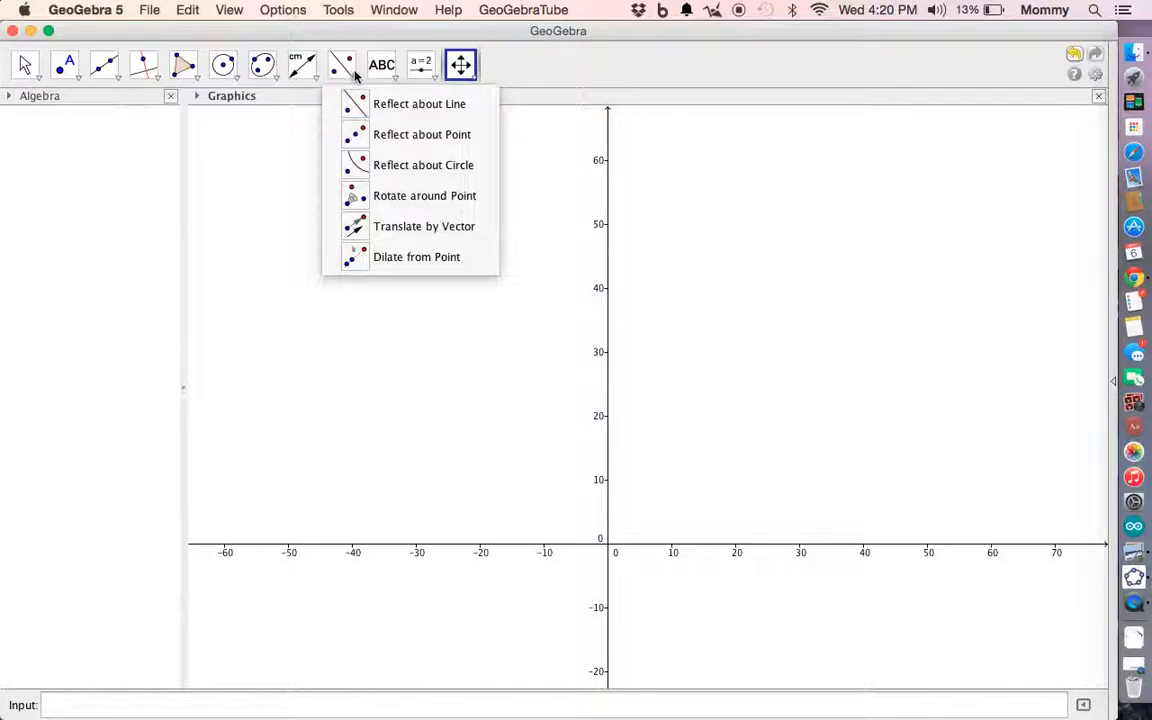
pyautogui.click(355, 80)
pyautogui.click(355, 78)
pyautogui.click(352, 36)
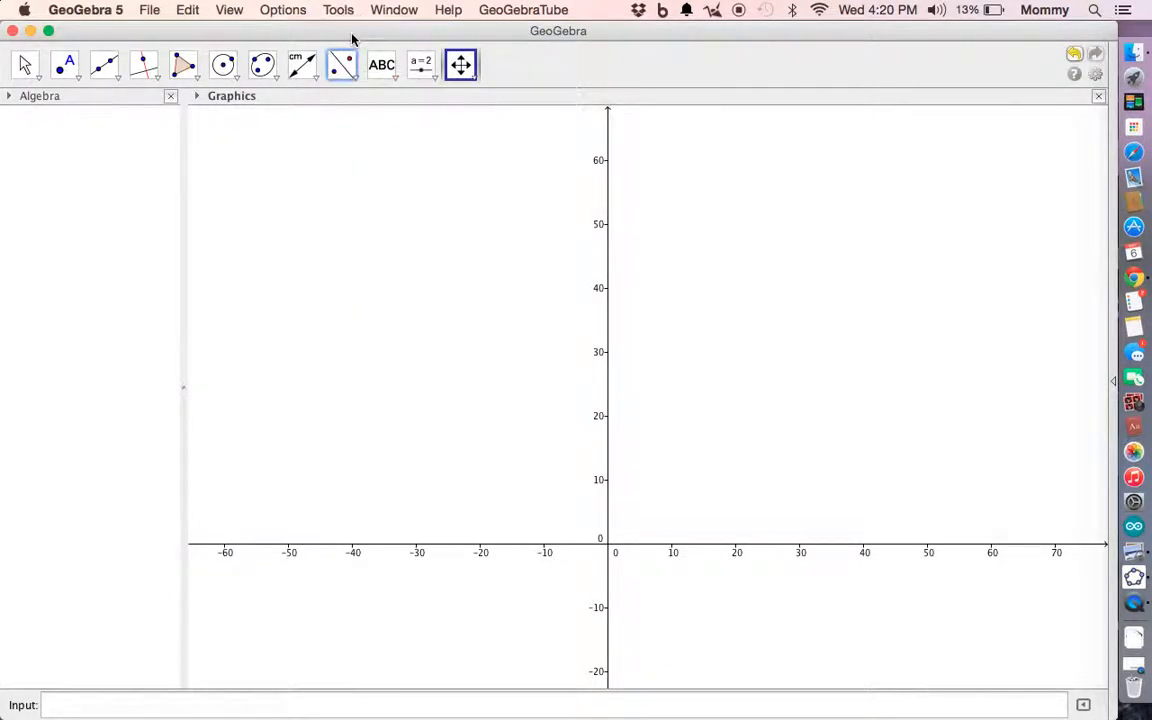
# Draw a line through (0, 60) and the origin along the y-axis, and another through the origin and (50, 0) along the x-axis
pyautogui.click(108, 77)
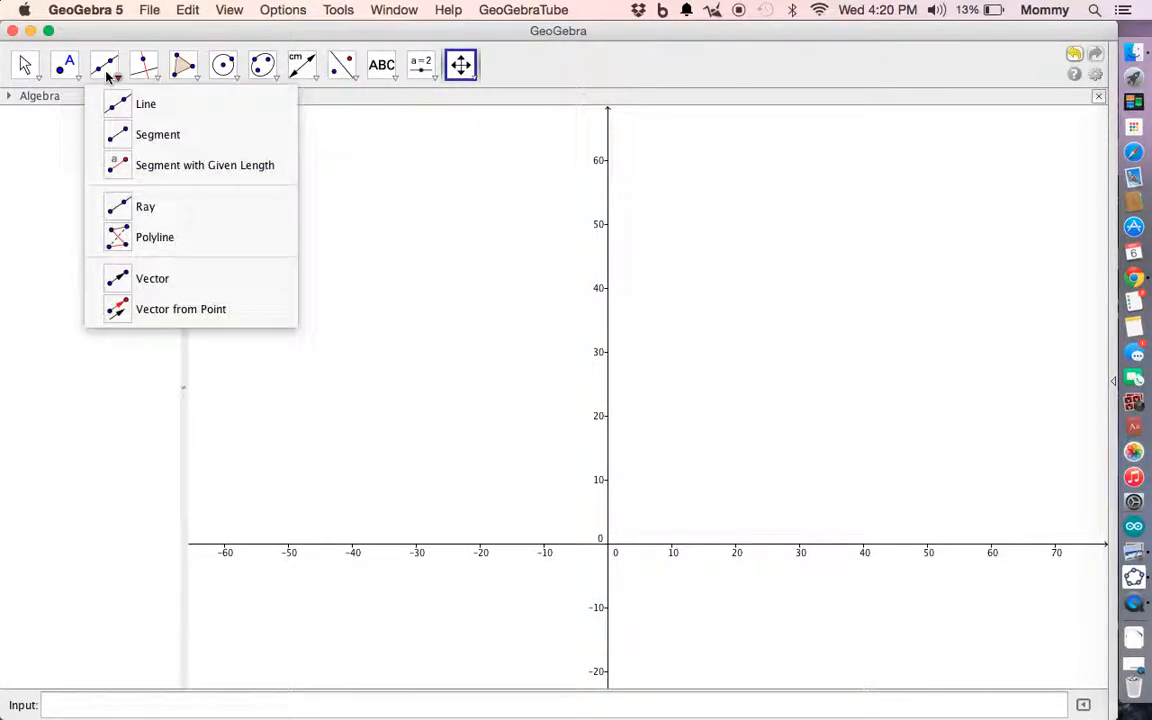
pyautogui.click(112, 105)
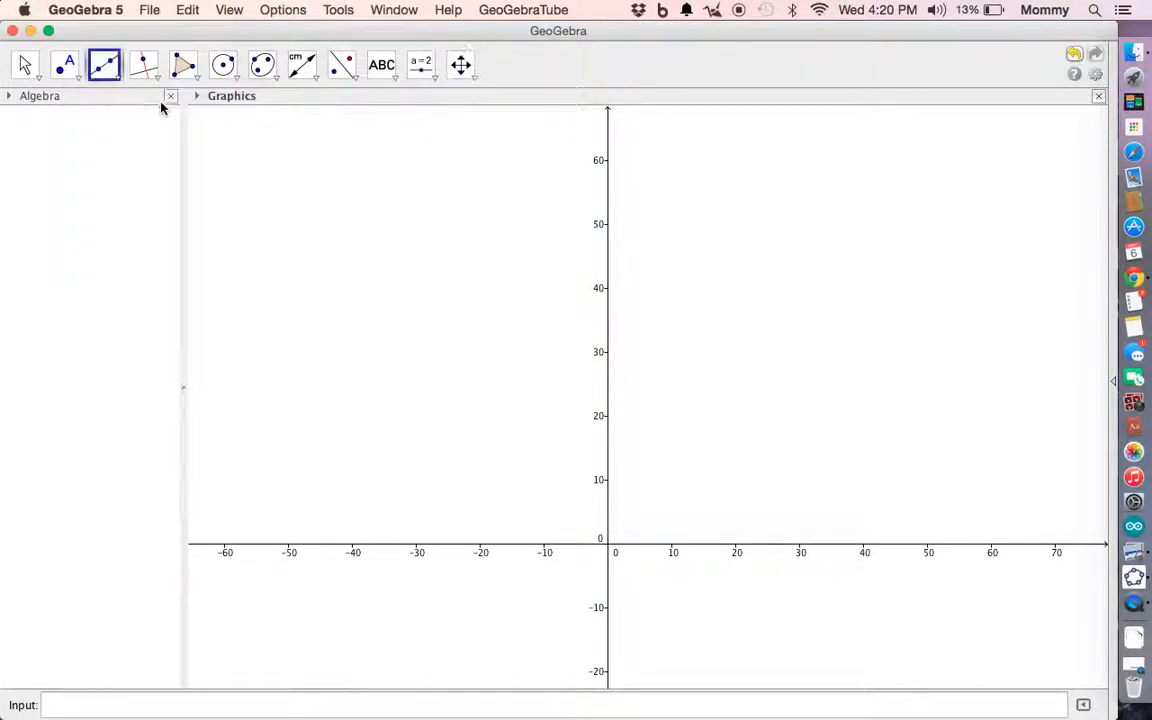
pyautogui.click(608, 161)
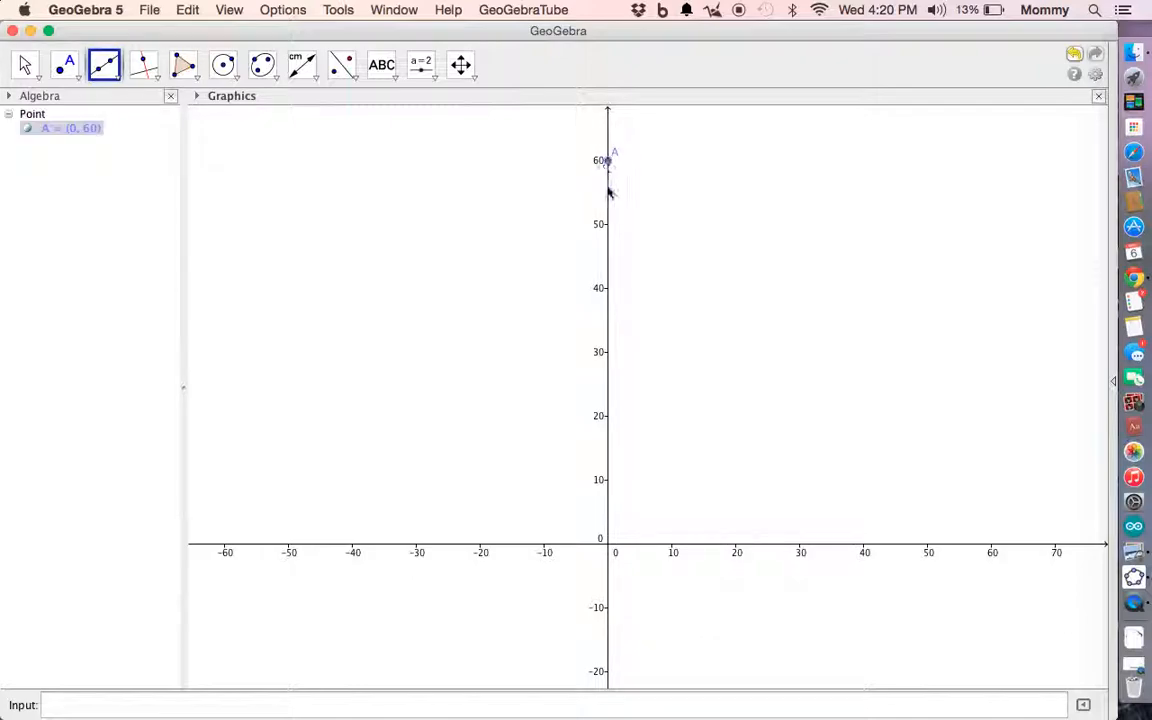
pyautogui.click(609, 548)
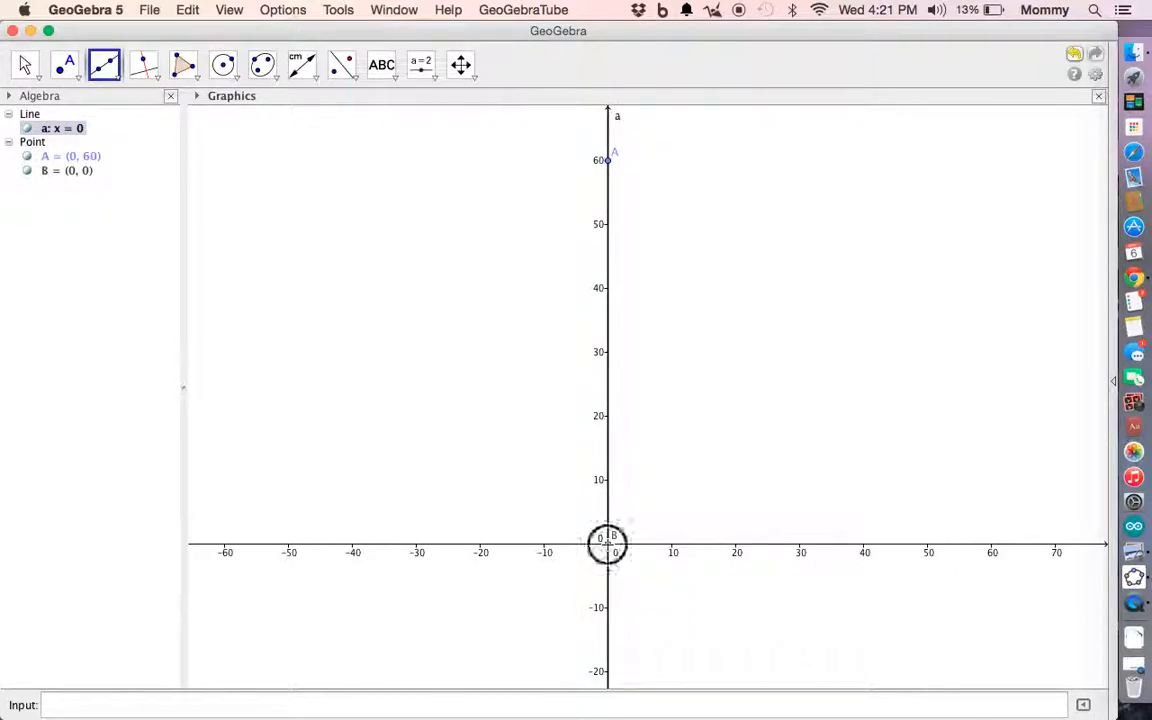
pyautogui.click(609, 548)
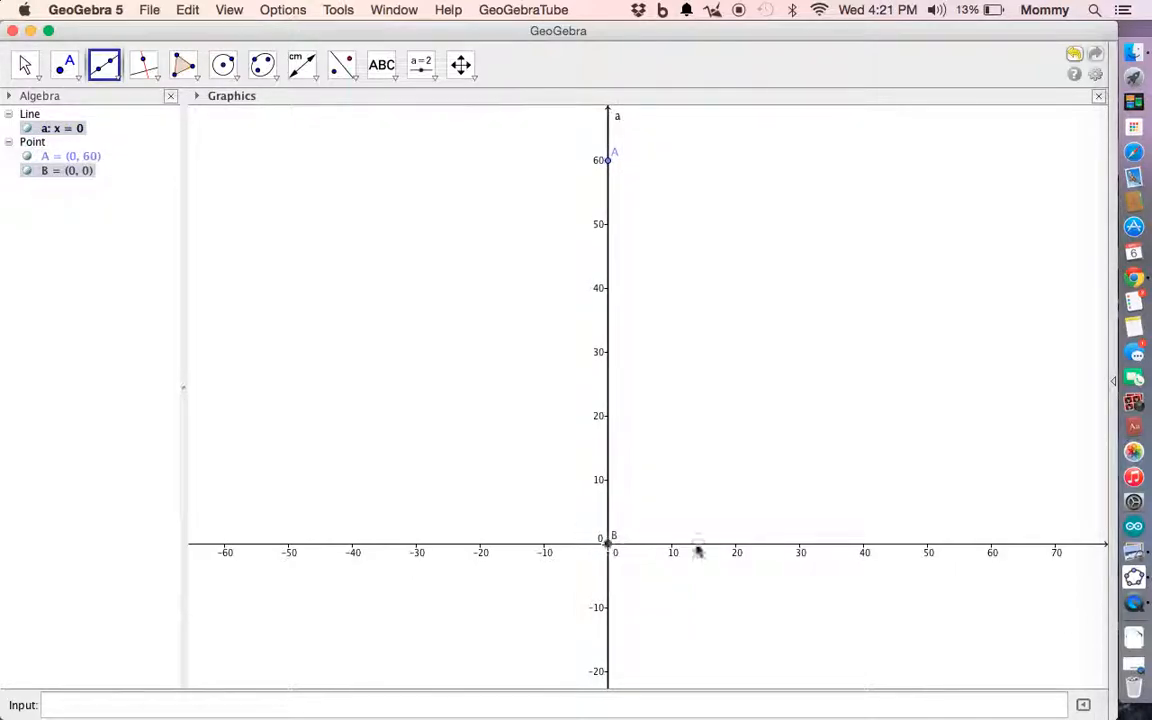
pyautogui.click(928, 548)
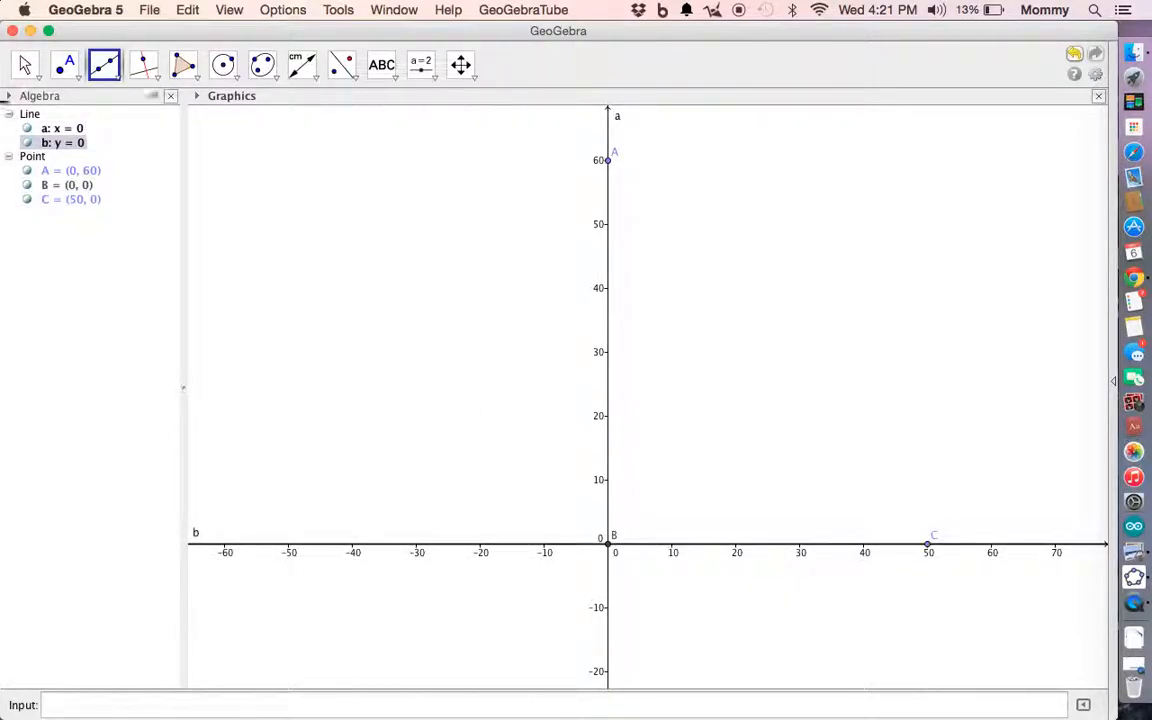
# Draw a five-sided polygon in the first quadrant with vertices at about (25, 18), (31, 31), (41, 16), (31, 7) and (31, 20)
pyautogui.click(182, 64)
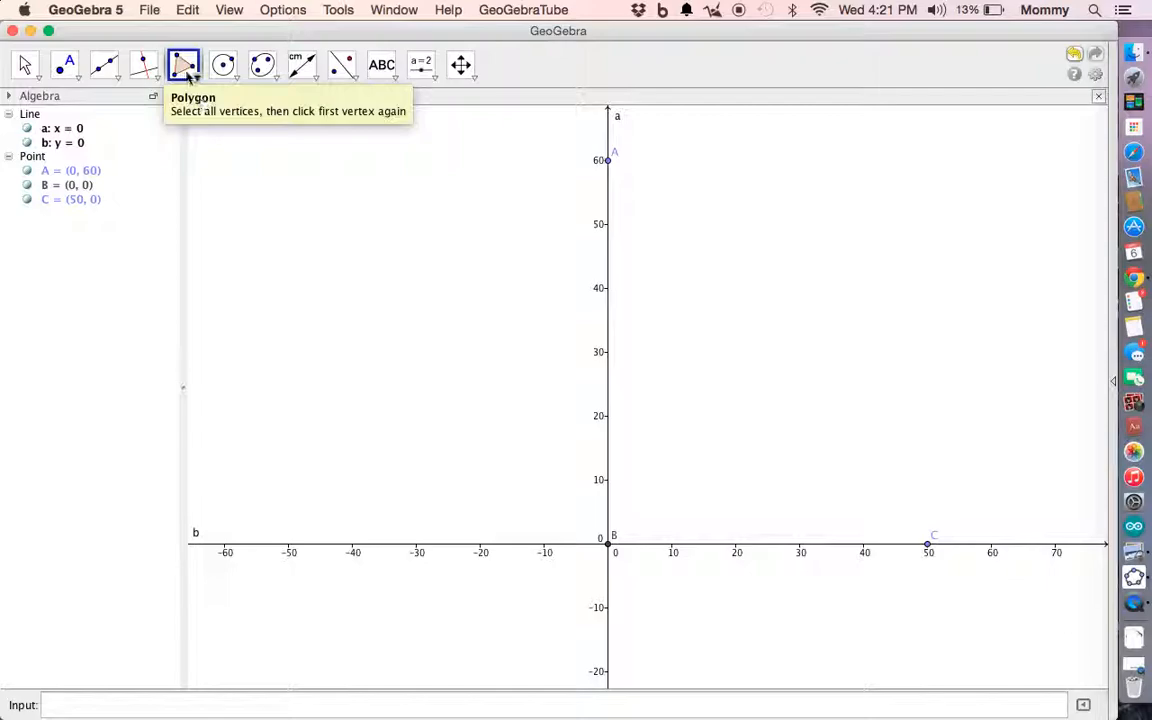
pyautogui.click(184, 68)
pyautogui.click(193, 101)
pyautogui.click(765, 426)
pyautogui.click(804, 343)
pyautogui.click(873, 440)
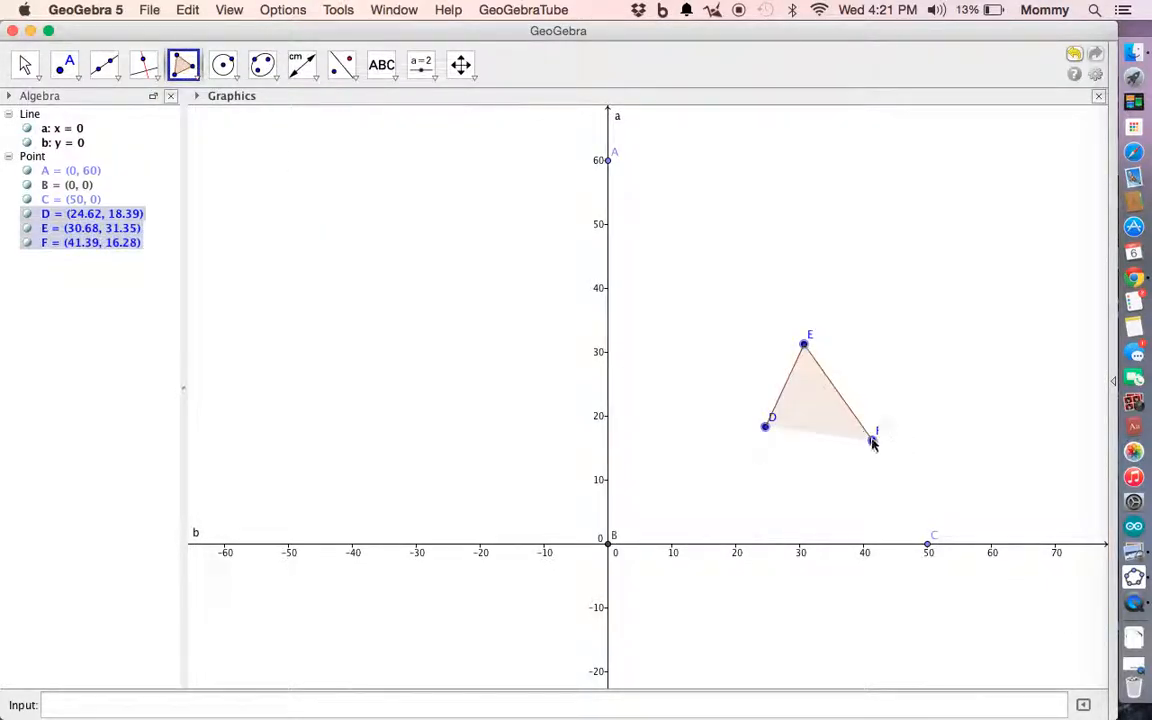
pyautogui.click(809, 497)
pyautogui.click(809, 421)
pyautogui.click(766, 426)
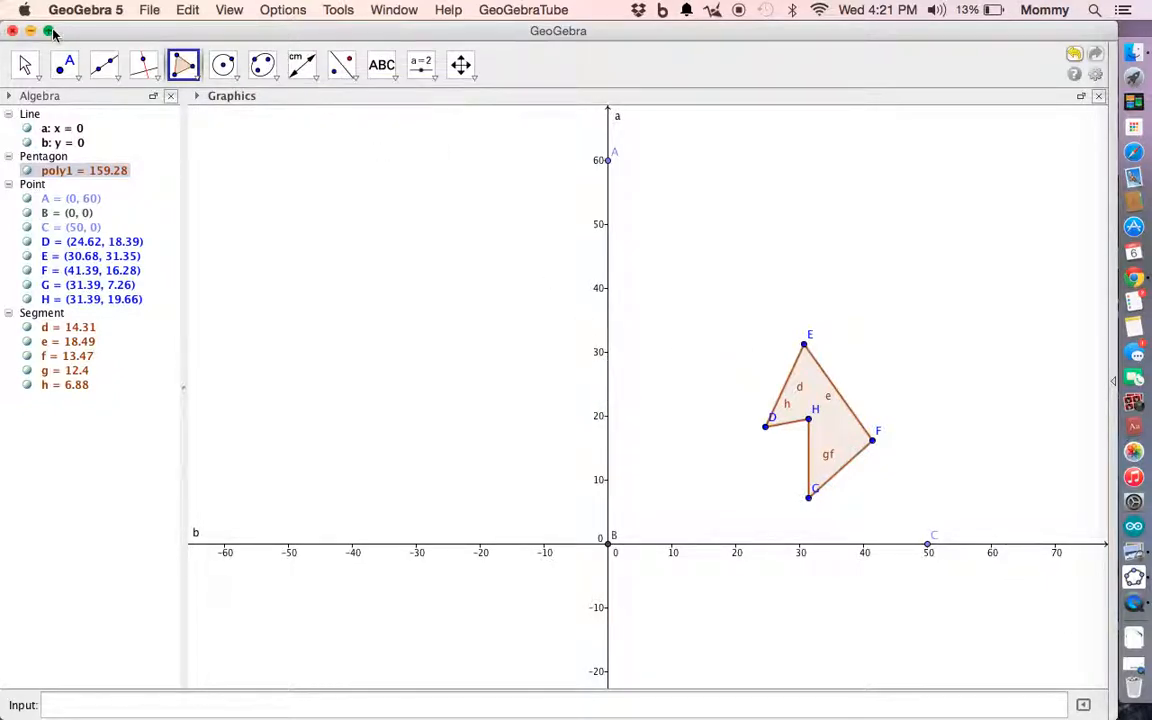
# Reflect the pentagon about line a along the y-axis, undoing any reflection made about the pentagon's own edge
pyautogui.click(26, 70)
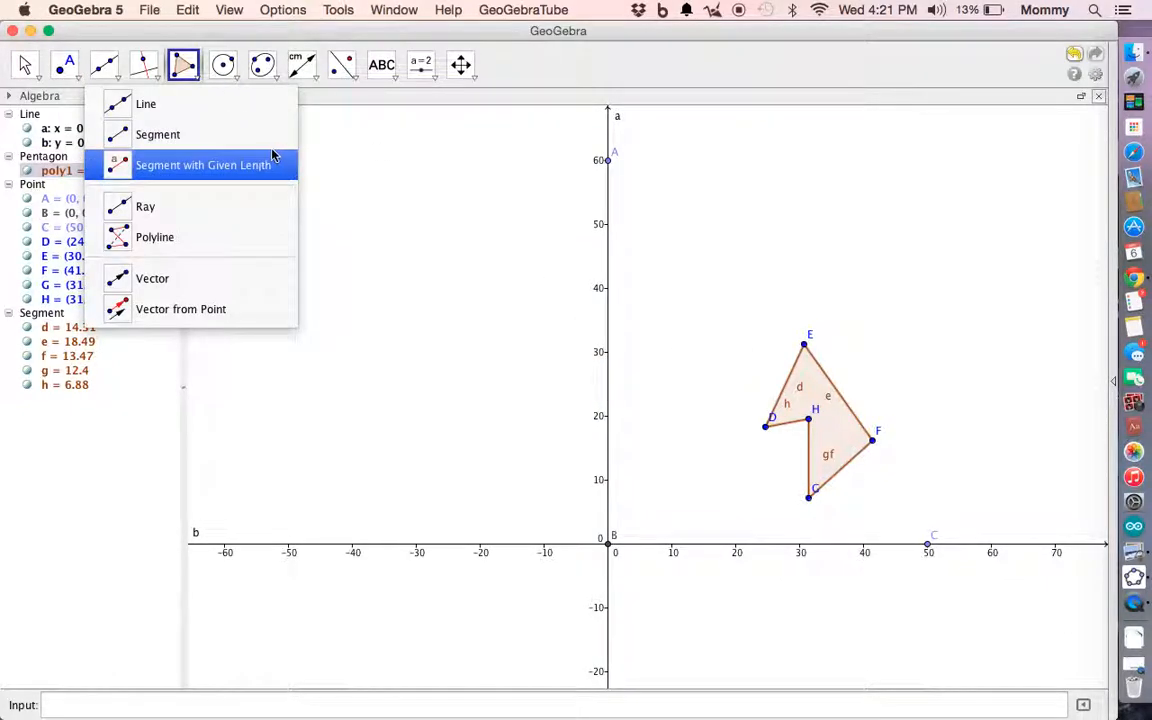
pyautogui.click(342, 66)
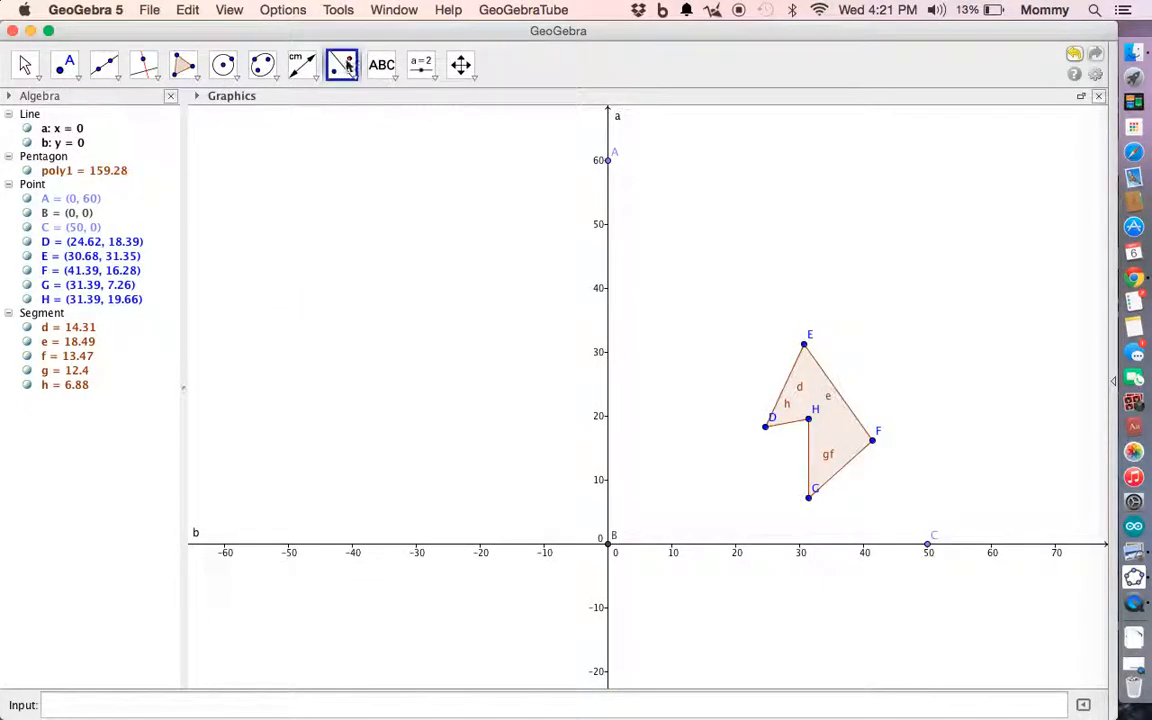
pyautogui.click(812, 392)
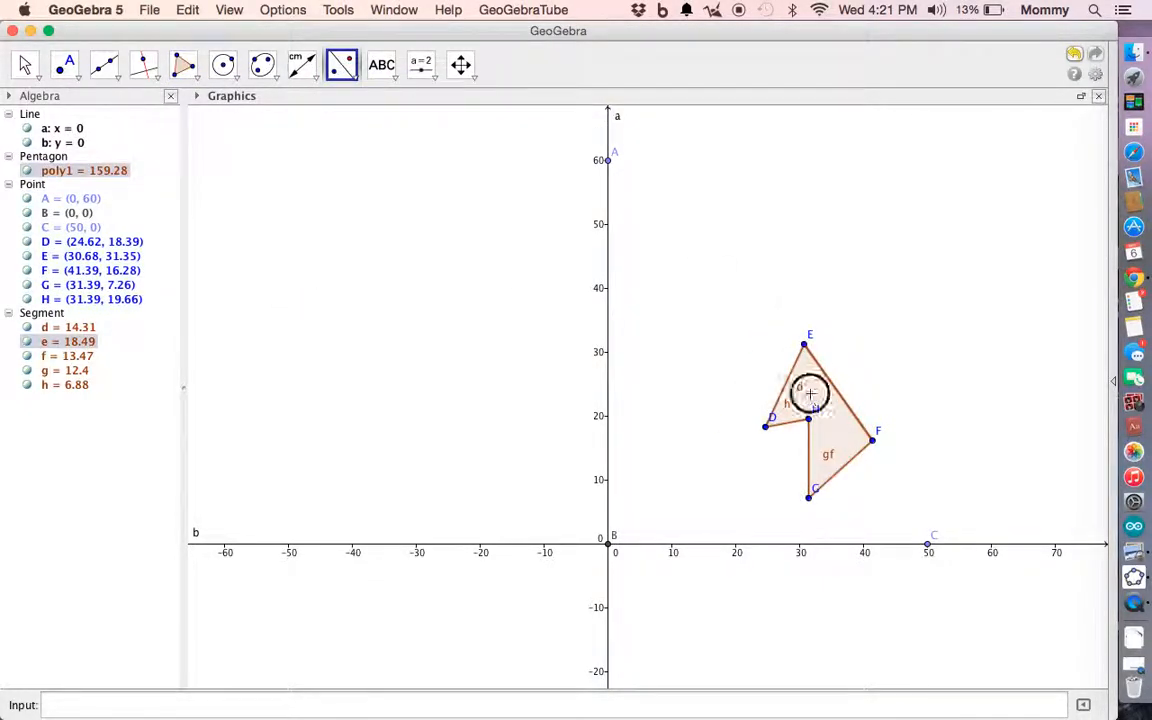
pyautogui.click(836, 394)
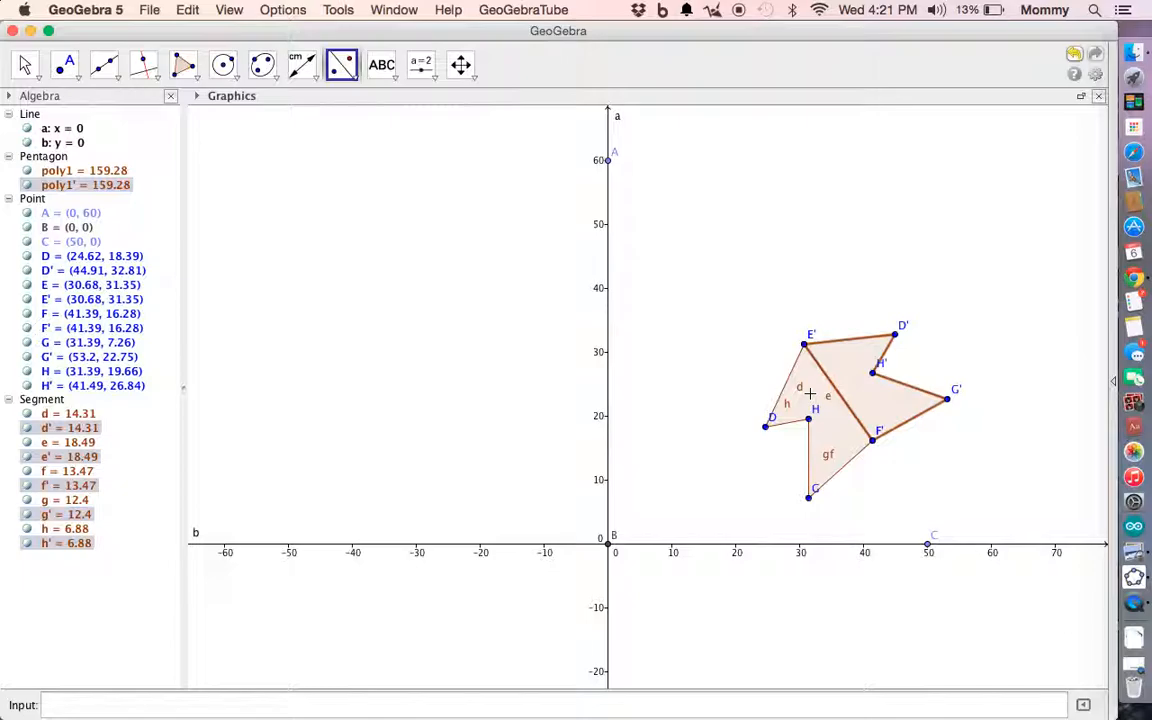
pyautogui.press('super+z')
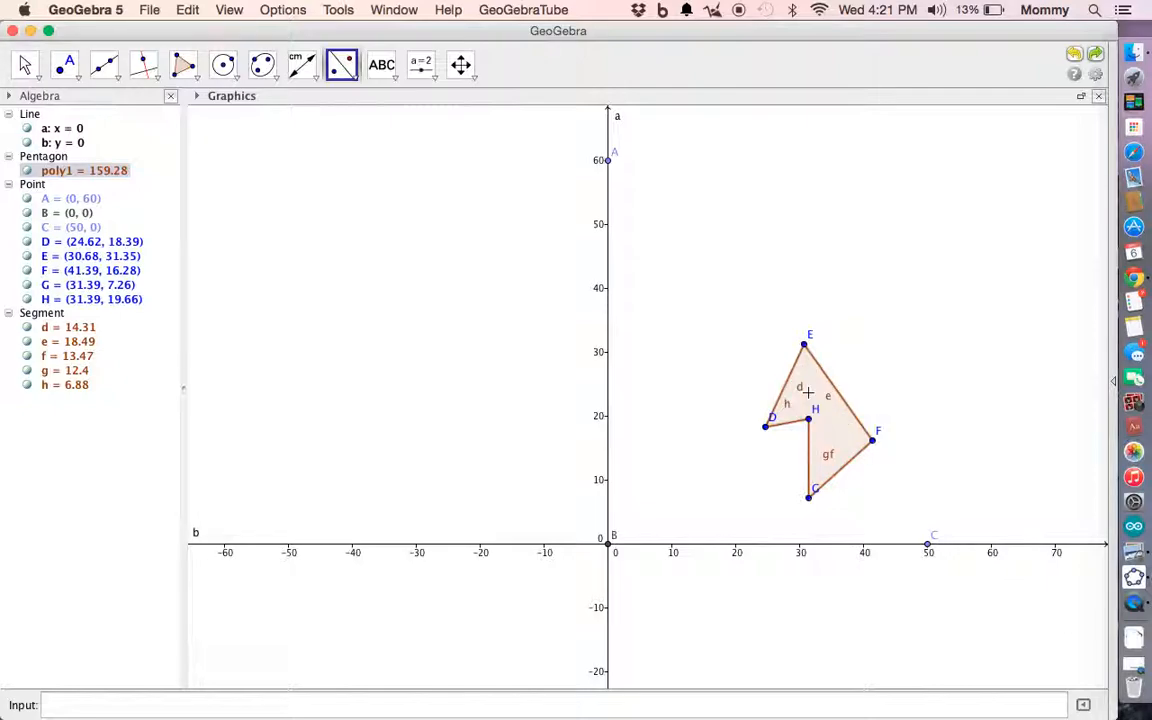
pyautogui.click(608, 395)
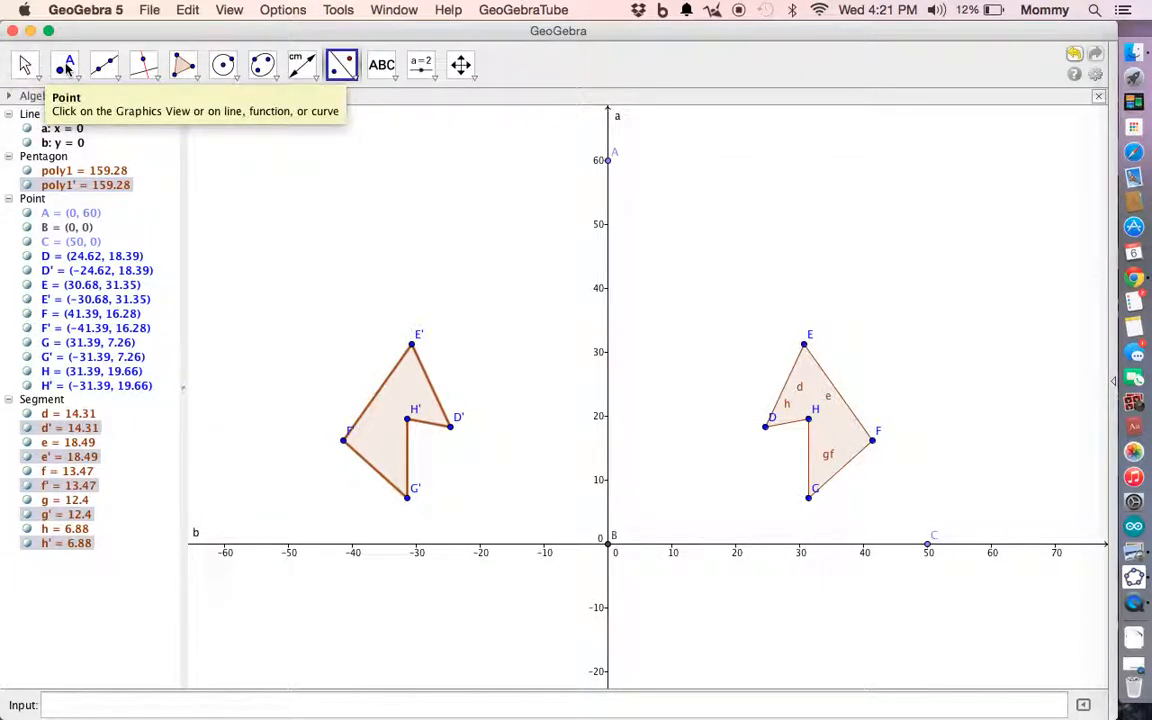
# Move the original pentagon's vertex D to about (22, 18)
pyautogui.click(25, 64)
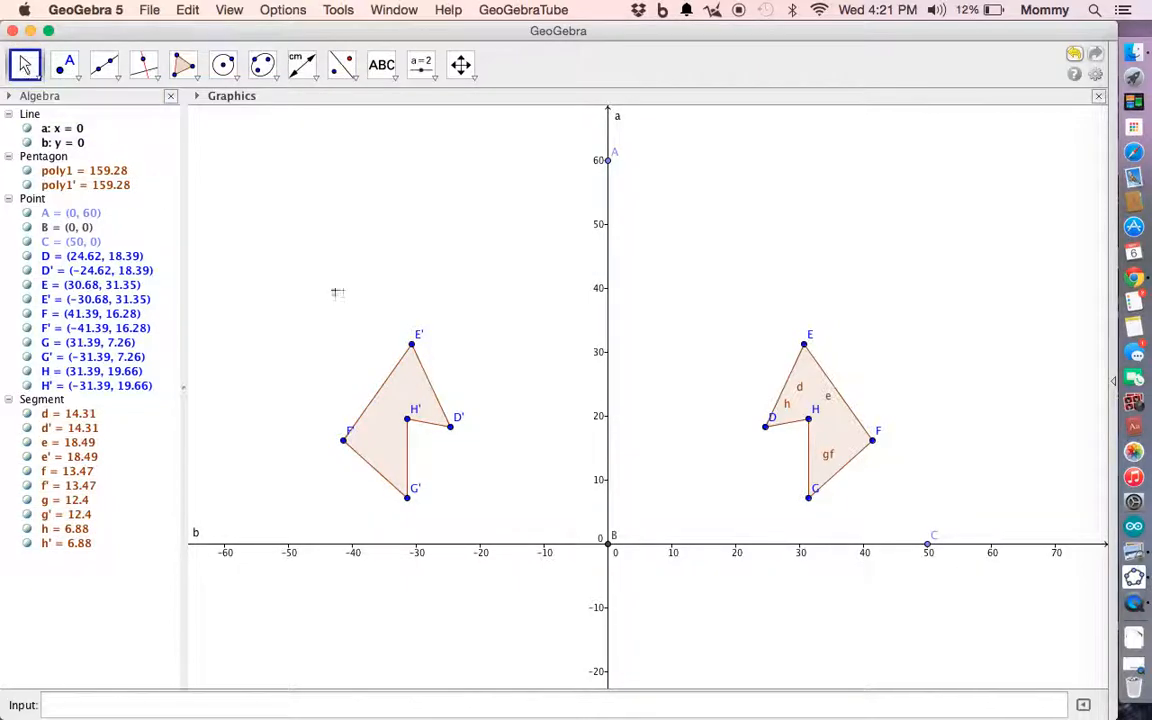
pyautogui.click(765, 427)
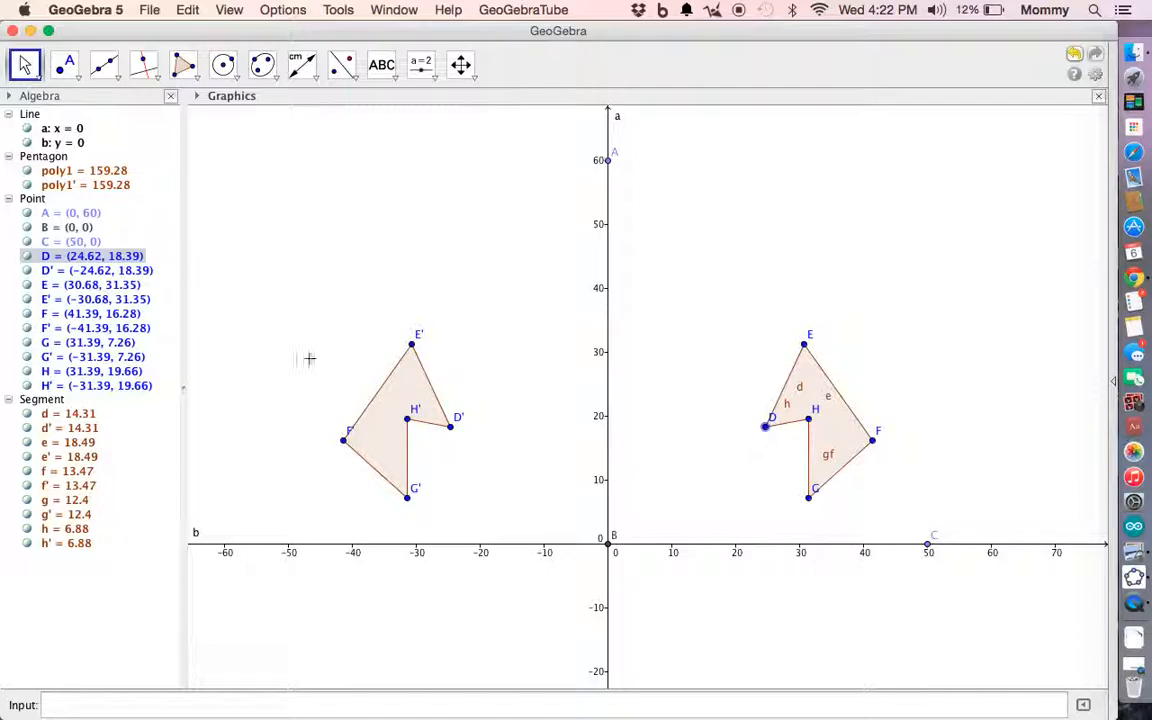
pyautogui.moveTo(765, 427); pyautogui.dragTo(750, 431)
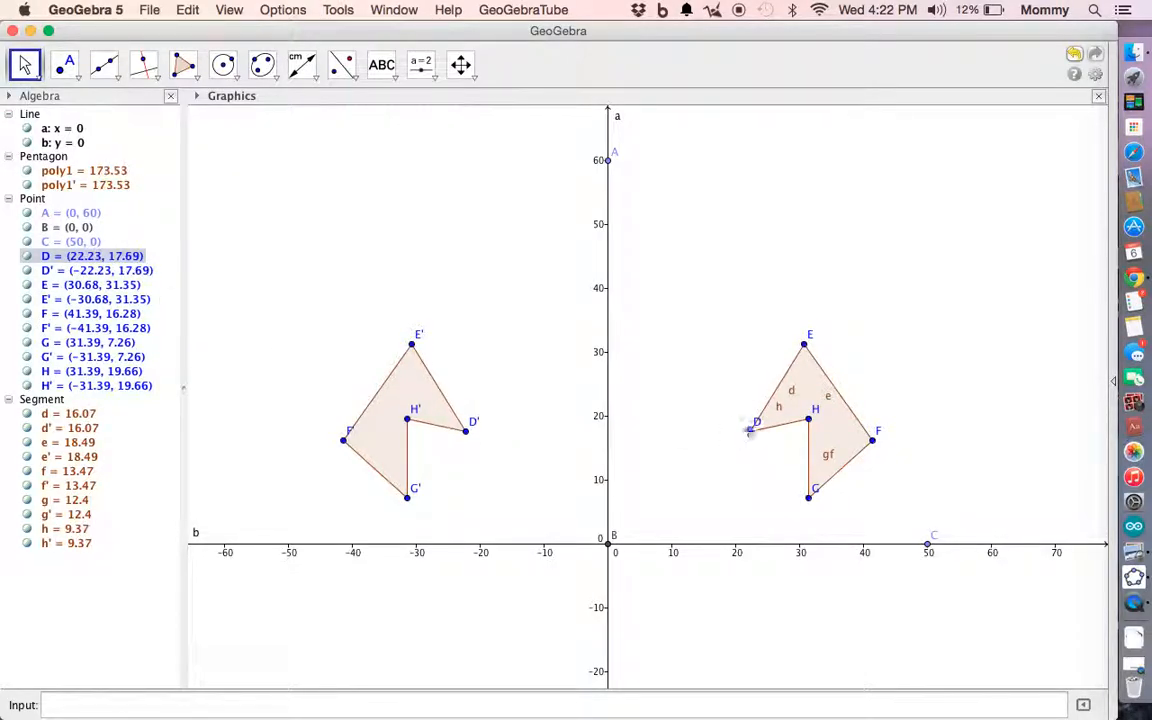
# Set the coordinates of the original pentagon's vertex D to (20, 18)
pyautogui.doubleClick(86, 257)
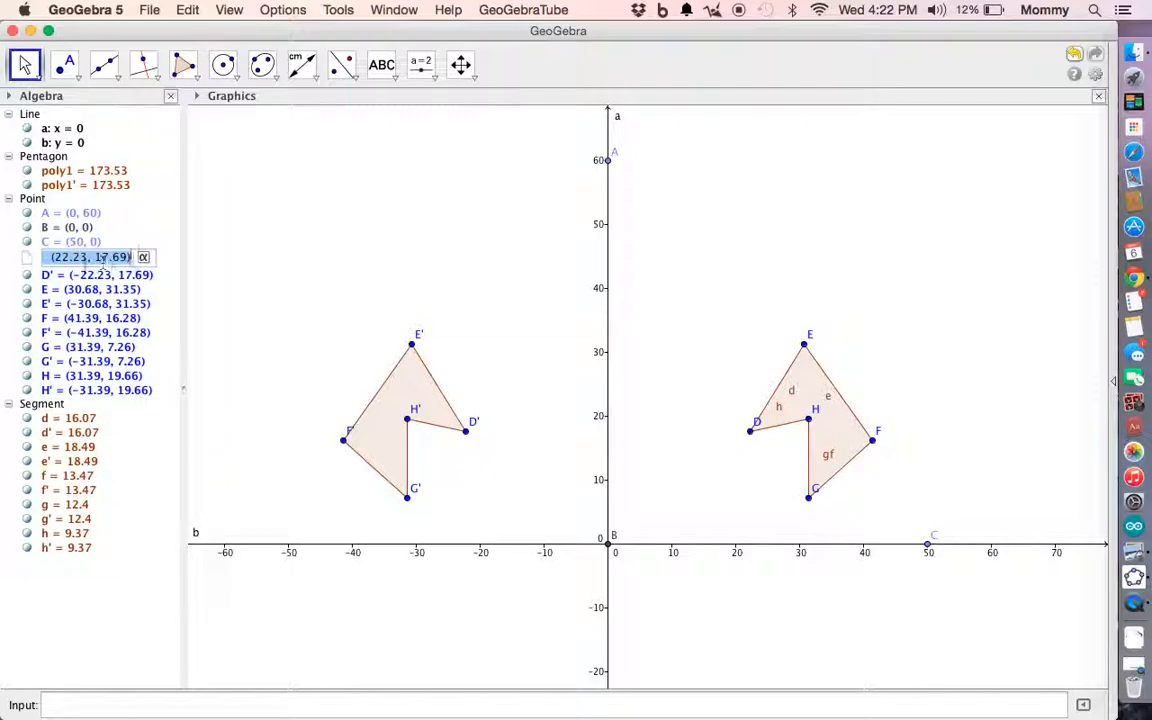
pyautogui.click(87, 258)
pyautogui.press('BackSpace')
pyautogui.press('BackSpace')
pyautogui.write('20')
pyautogui.moveTo(105, 258); pyautogui.dragTo(130, 258)
pyautogui.write('8')
pyautogui.press('Return')
pyautogui.doubleClick(82, 298)
pyautogui.click(82, 298)
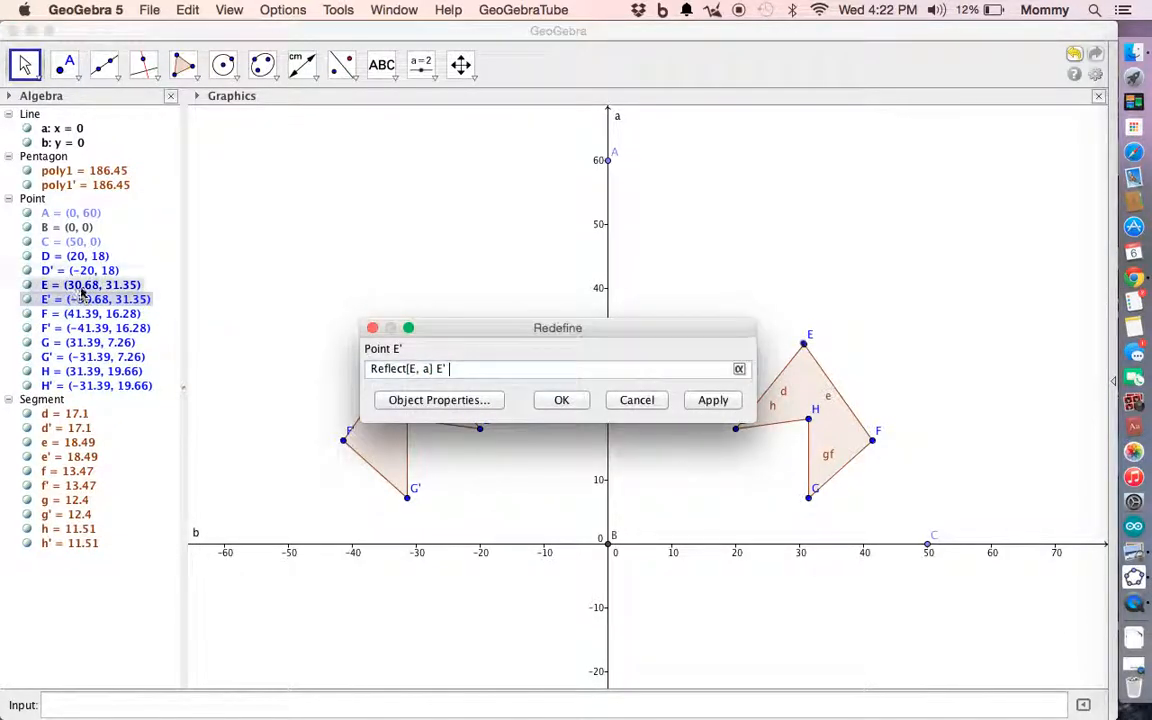
pyautogui.click(636, 399)
# Set the coordinates of the original pentagon's vertex E to (30, 30)
pyautogui.doubleClick(130, 288)
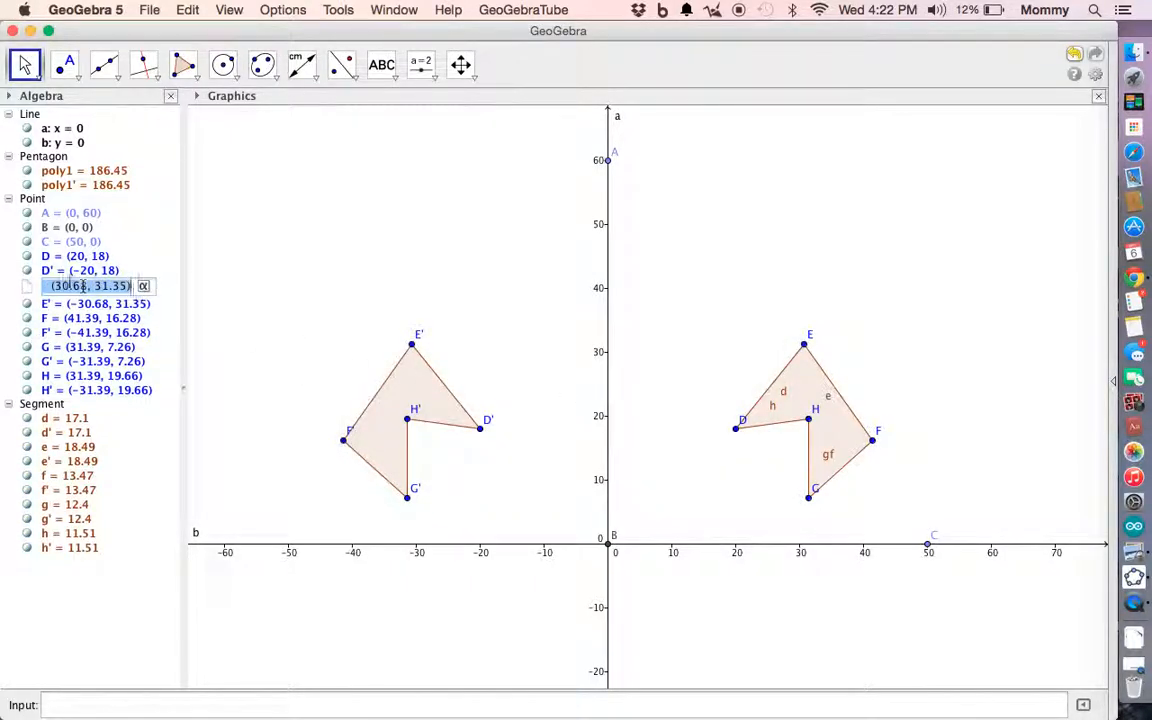
pyautogui.press('Delete')
pyautogui.press('Delete')
pyautogui.press('Delete')
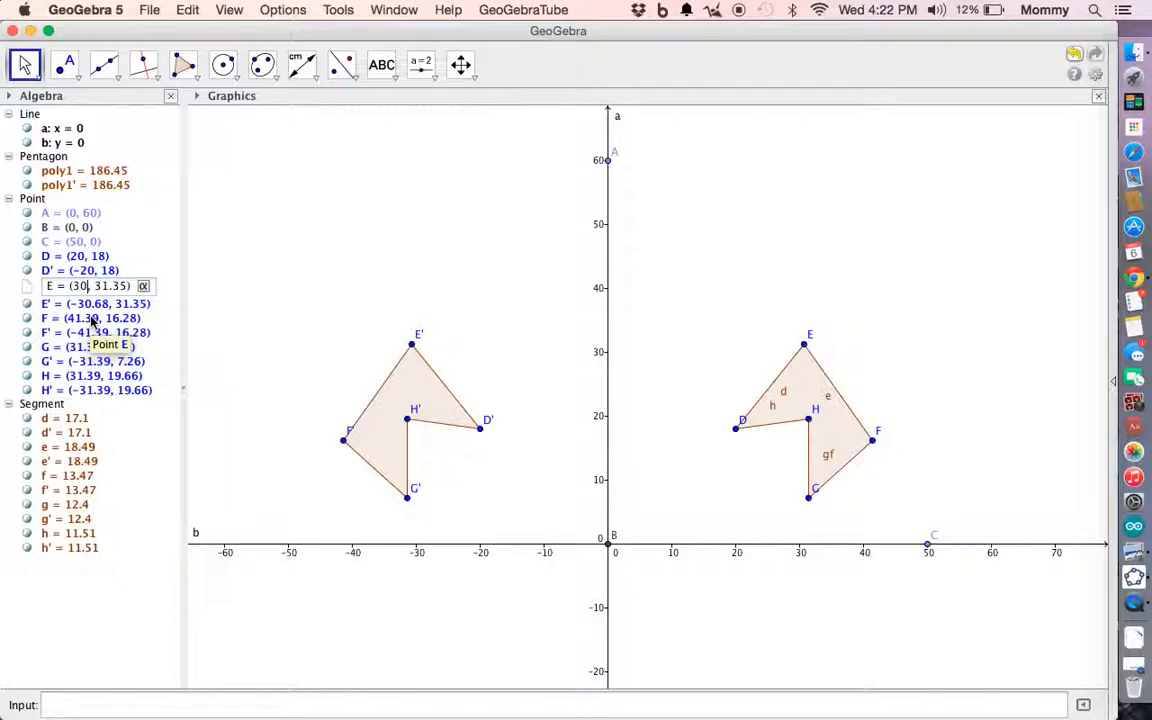
pyautogui.hotkey('shift', 'Right')
pyautogui.hotkey('shift', 'Right')
pyautogui.write('30')
pyautogui.press('Return')
# Set the coordinates of the original pentagon's vertex F to (40, 17)
pyautogui.doubleClick(91, 317)
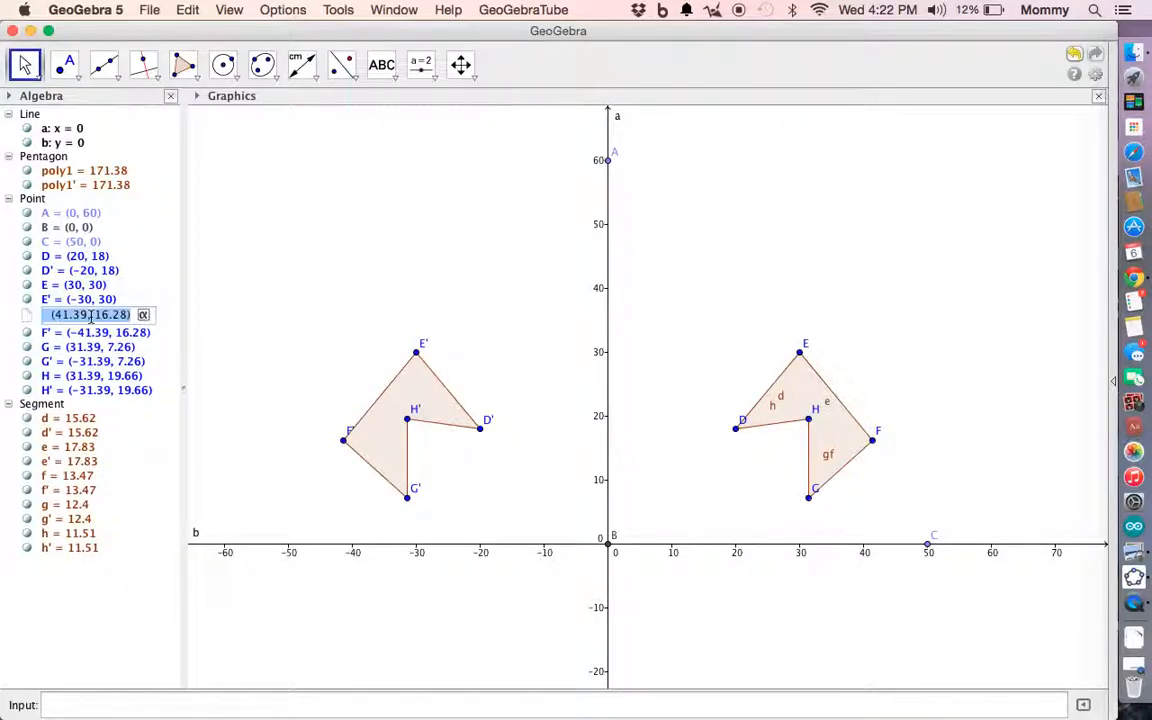
pyautogui.write('(40')
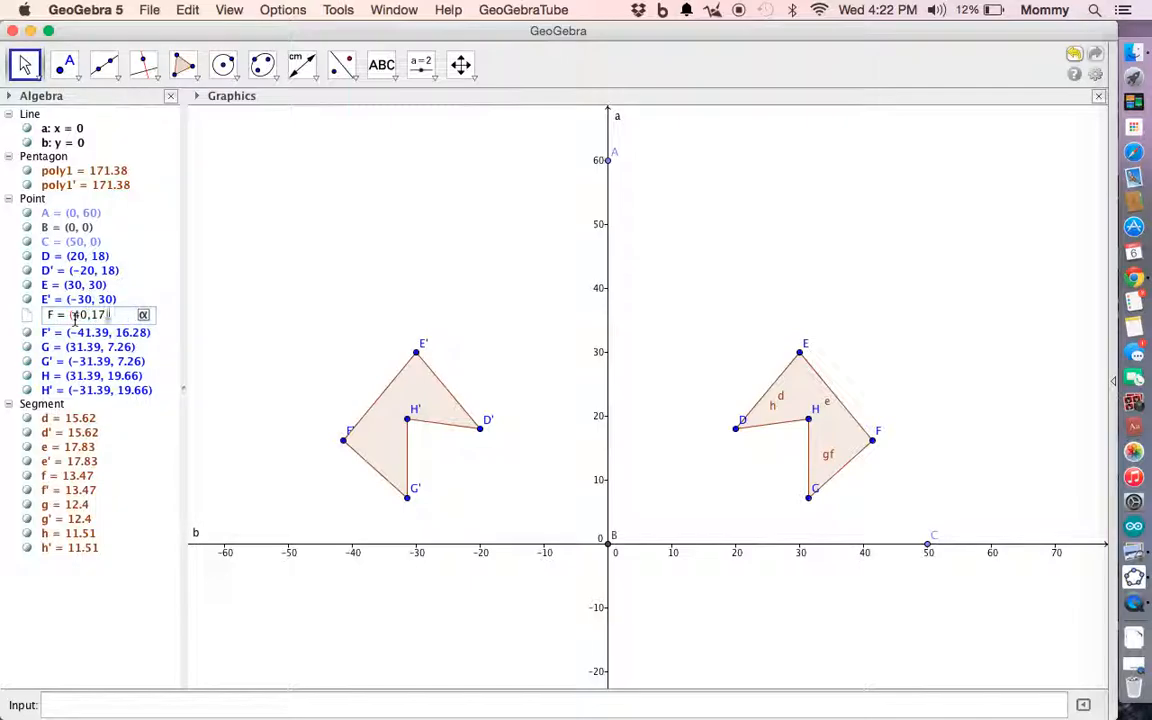
pyautogui.write(', 17')
pyautogui.press('Return')
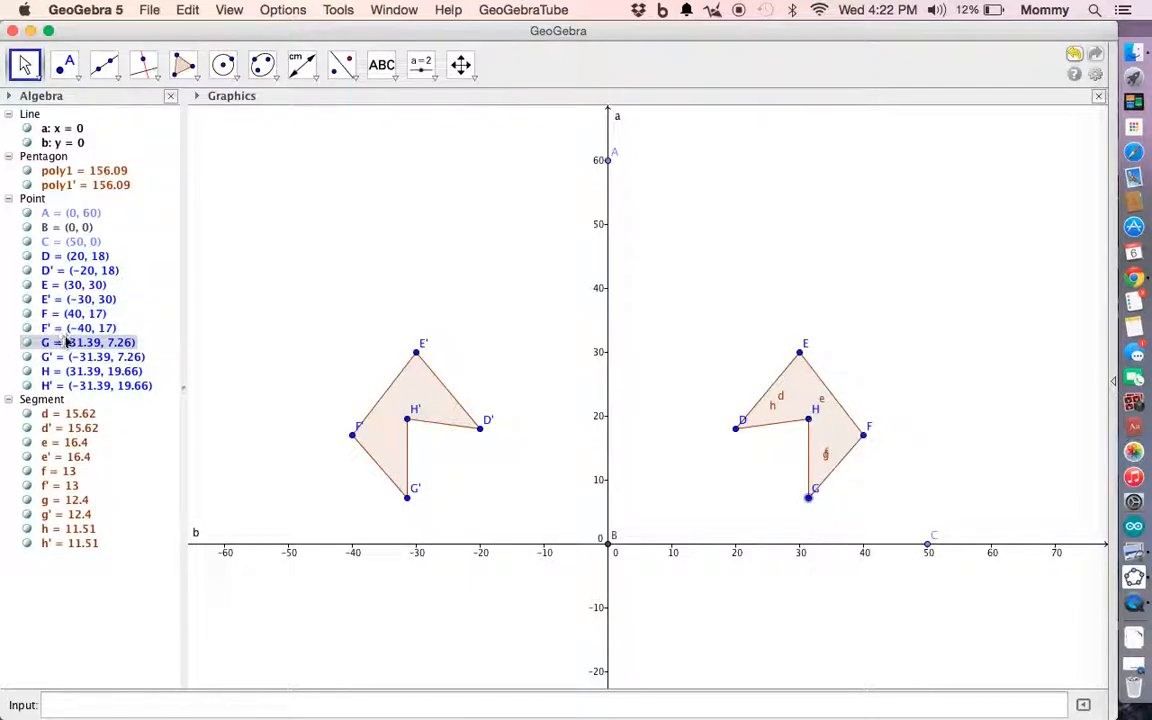
# Set the coordinates of the original pentagon's vertex G to (30, 7)
pyautogui.doubleClick(85, 343)
pyautogui.moveTo(69, 343); pyautogui.dragTo(140, 350)
pyautogui.write('0')
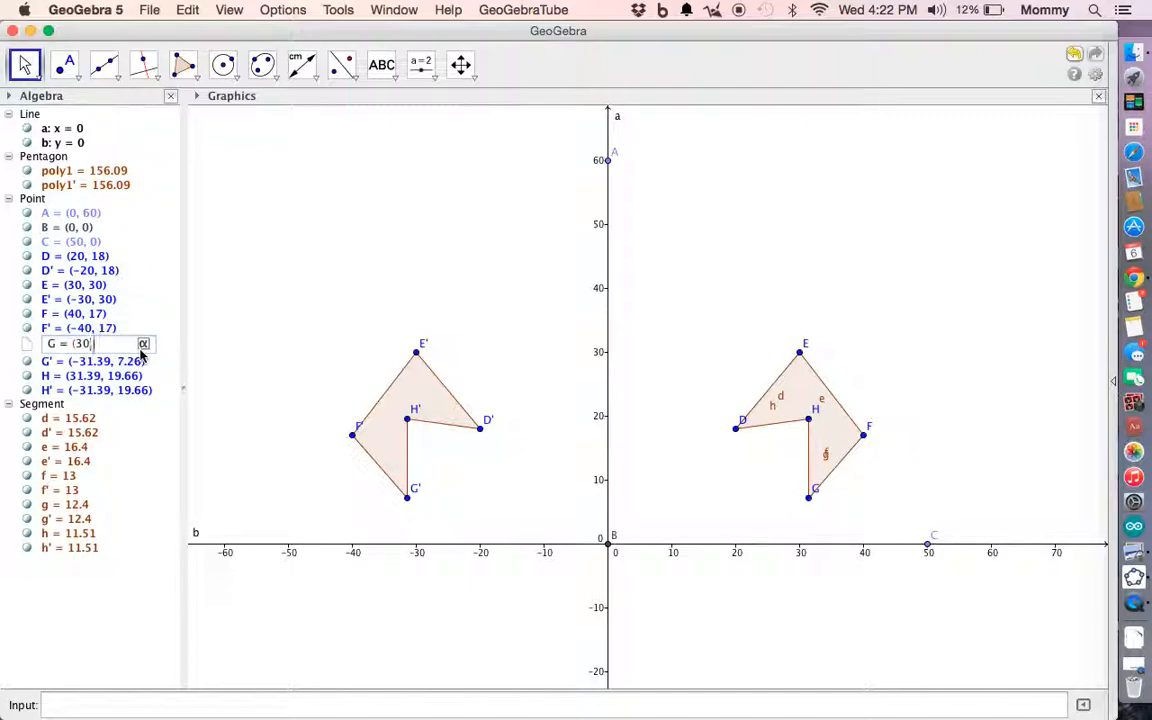
pyautogui.write(', 7)')
pyautogui.press('Return')
# Try to set the coordinates of the original pentagon's vertex H to (30, 20)
pyautogui.doubleClick(97, 372)
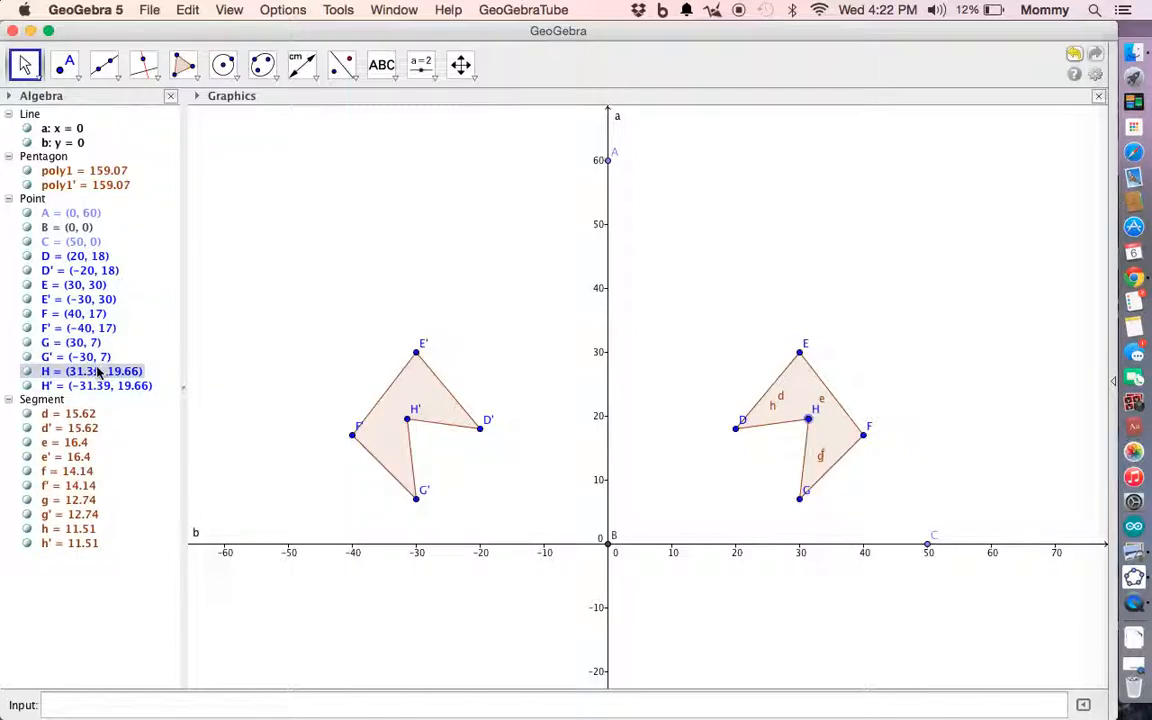
pyautogui.click(81, 372)
pyautogui.click(61, 375)
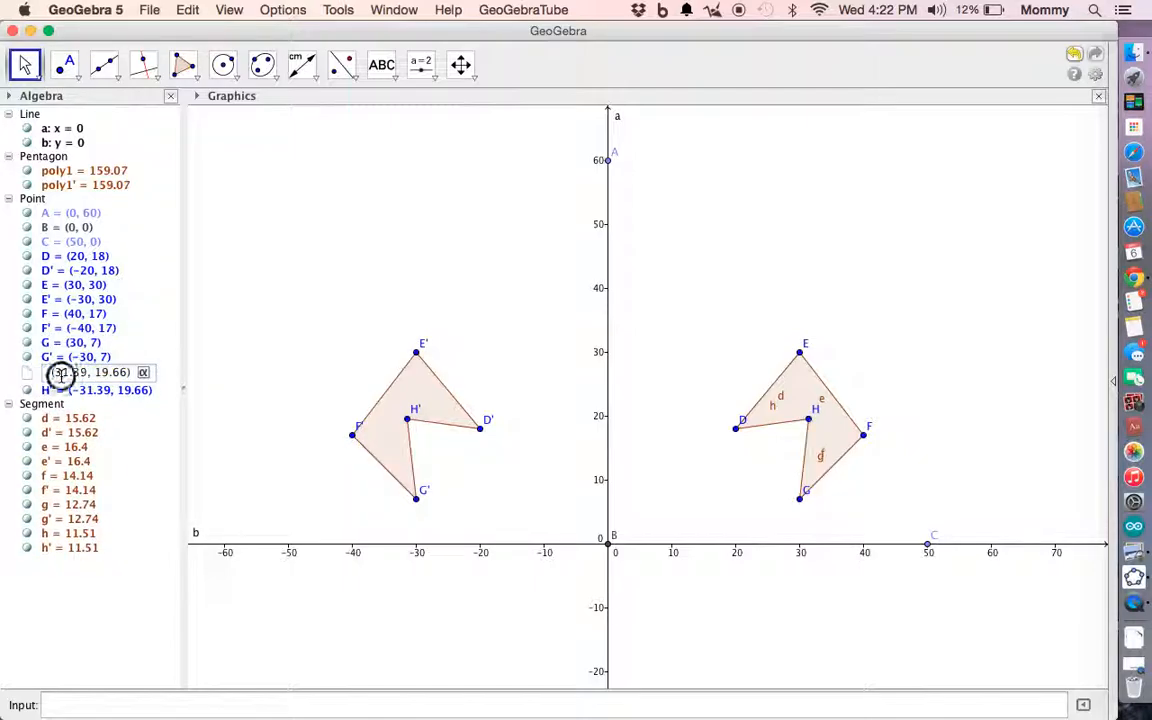
pyautogui.press('super+shift+Right')
pyautogui.write('0')
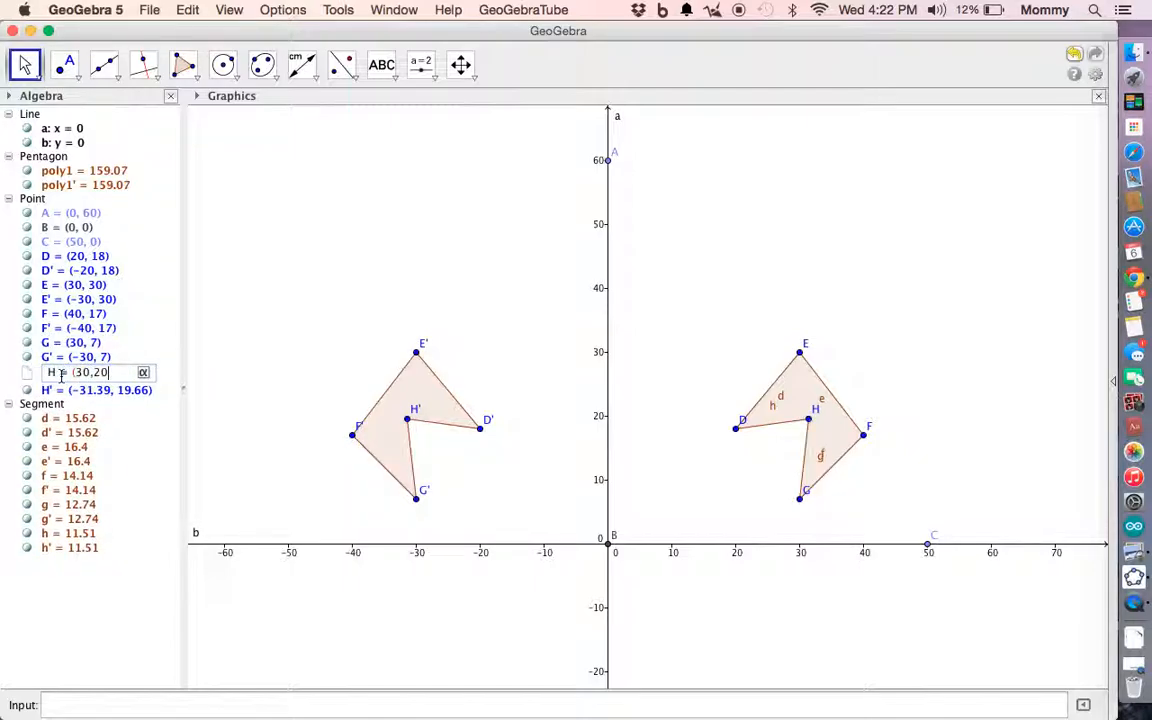
pyautogui.write(',20')
pyautogui.press('Return')
pyautogui.press('Return')
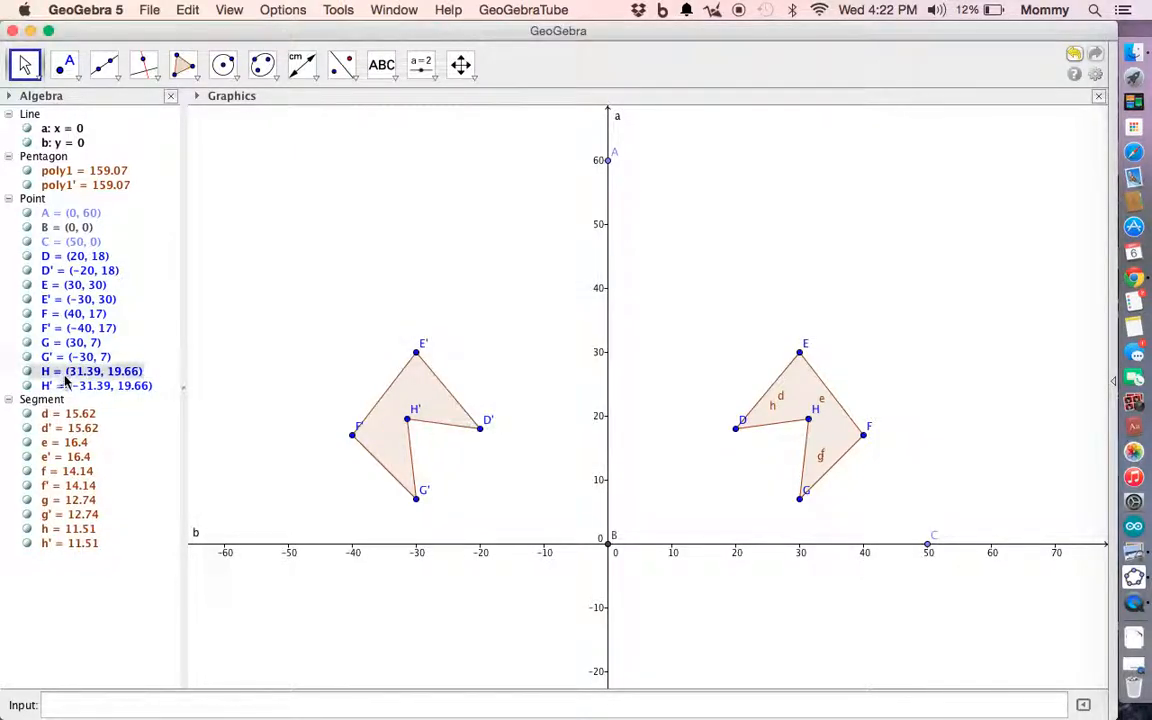
# Set the coordinates of the original pentagon's vertex H to (30, 20)
pyautogui.click(72, 372)
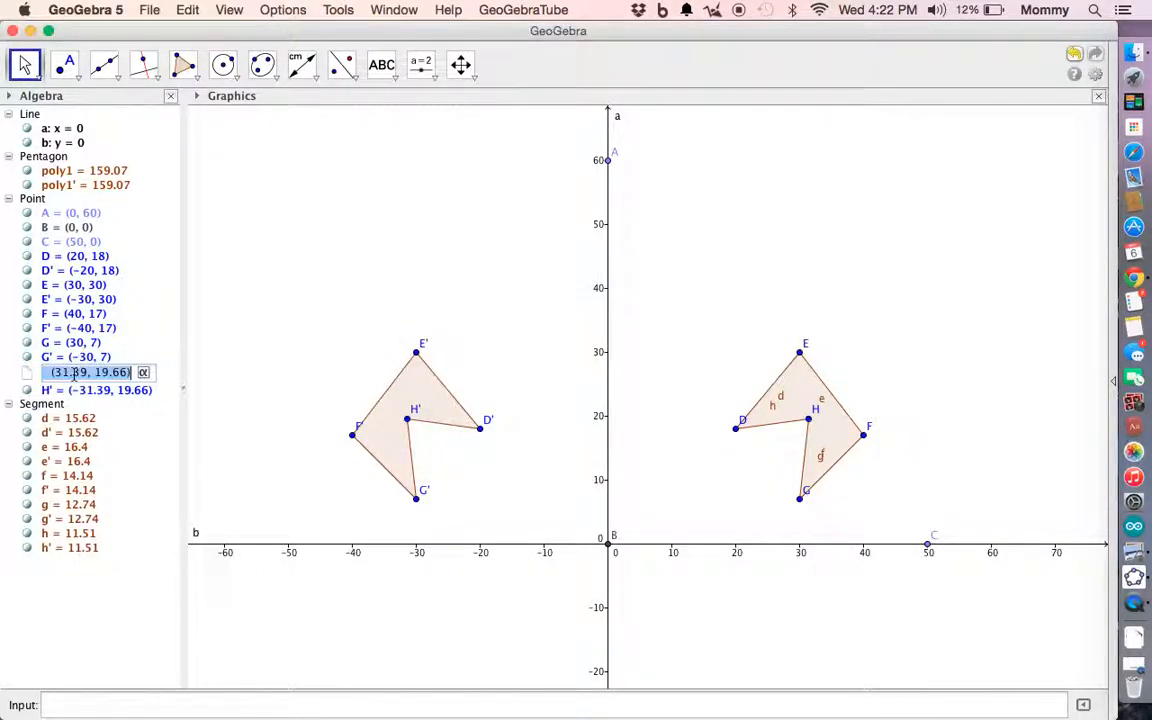
pyautogui.write('(30')
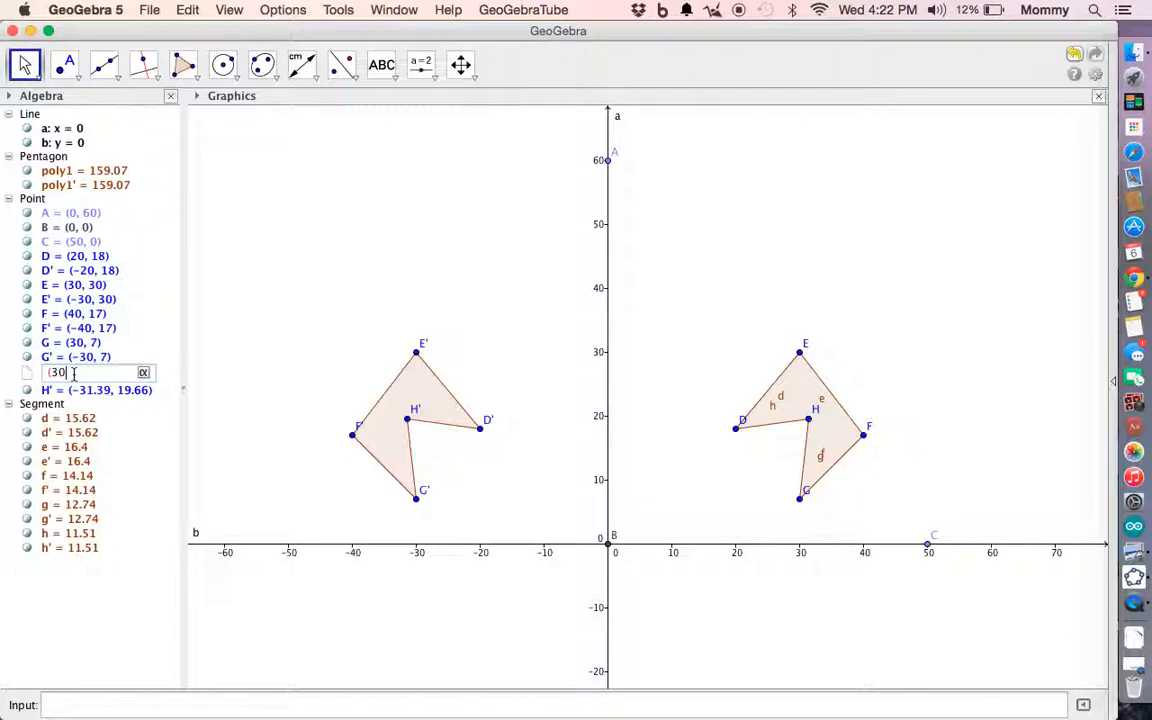
pyautogui.write(', 20)')
pyautogui.press('Return')
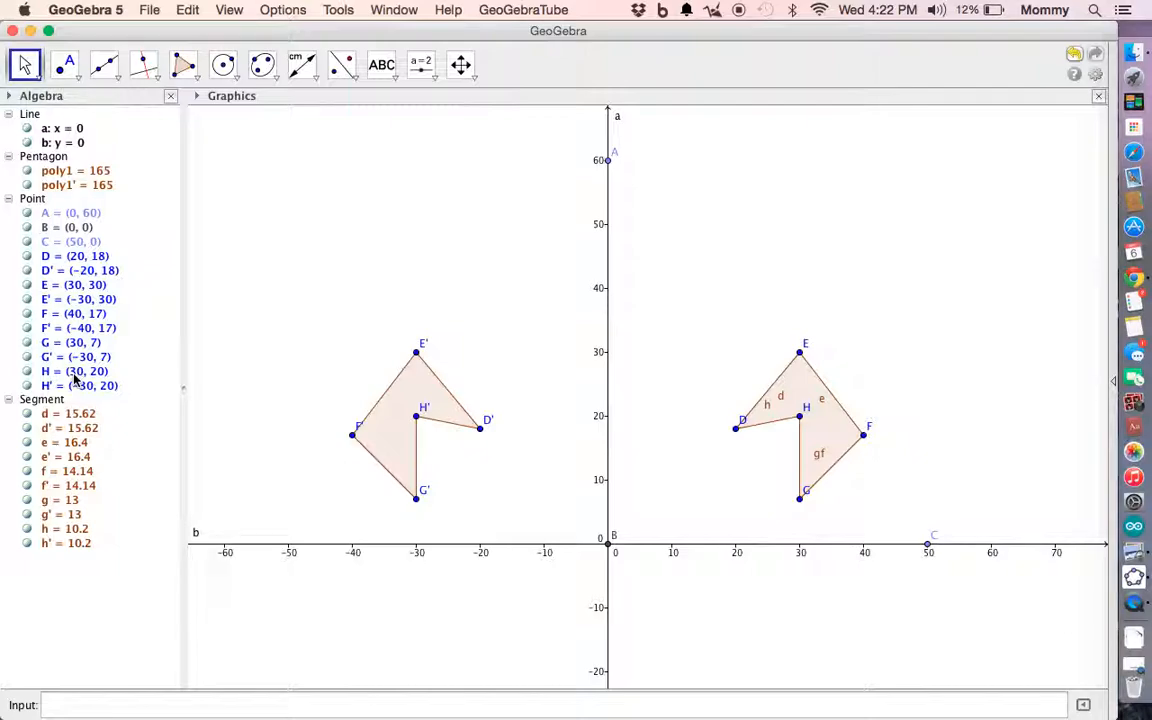
# Inspect the coordinates of vertices E', E, G and F to compare the original pentagon with its mirror image
pyautogui.click(420, 349)
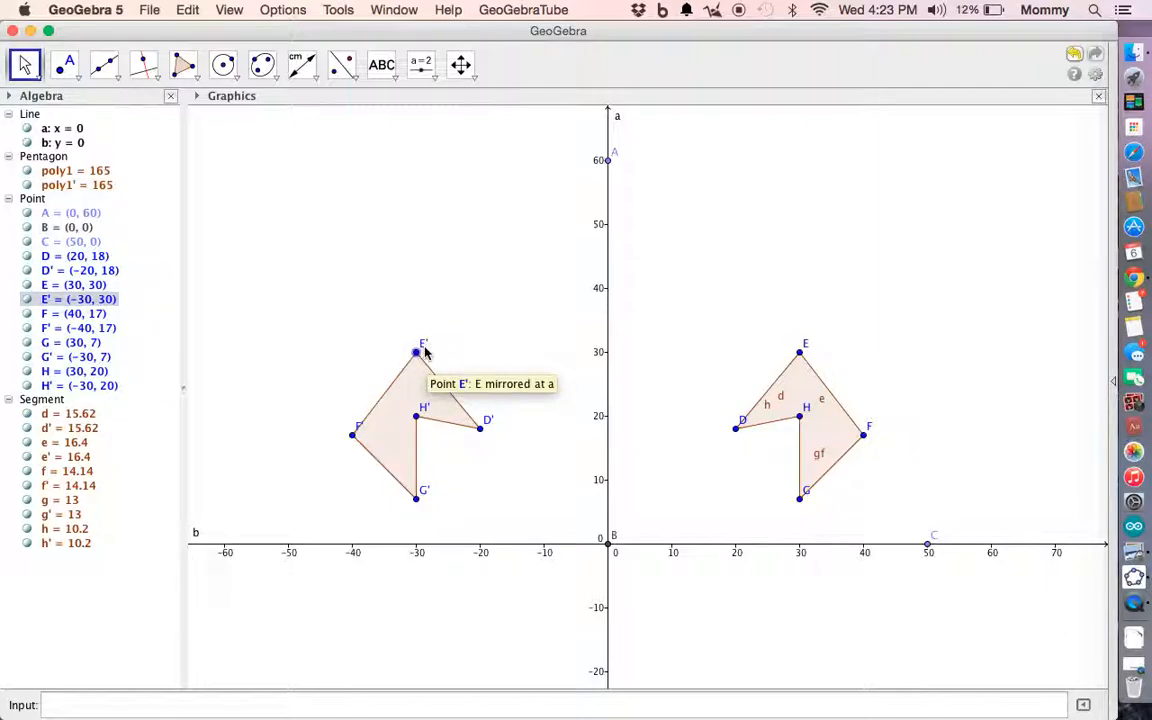
pyautogui.click(427, 344)
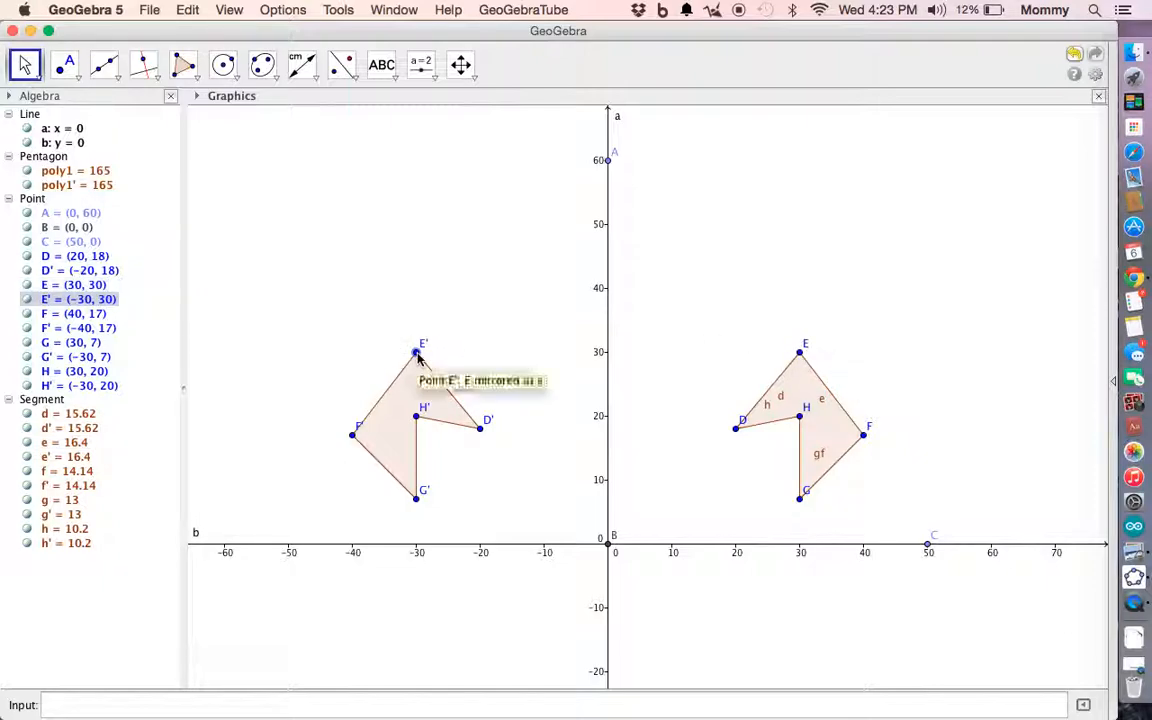
pyautogui.click(73, 286)
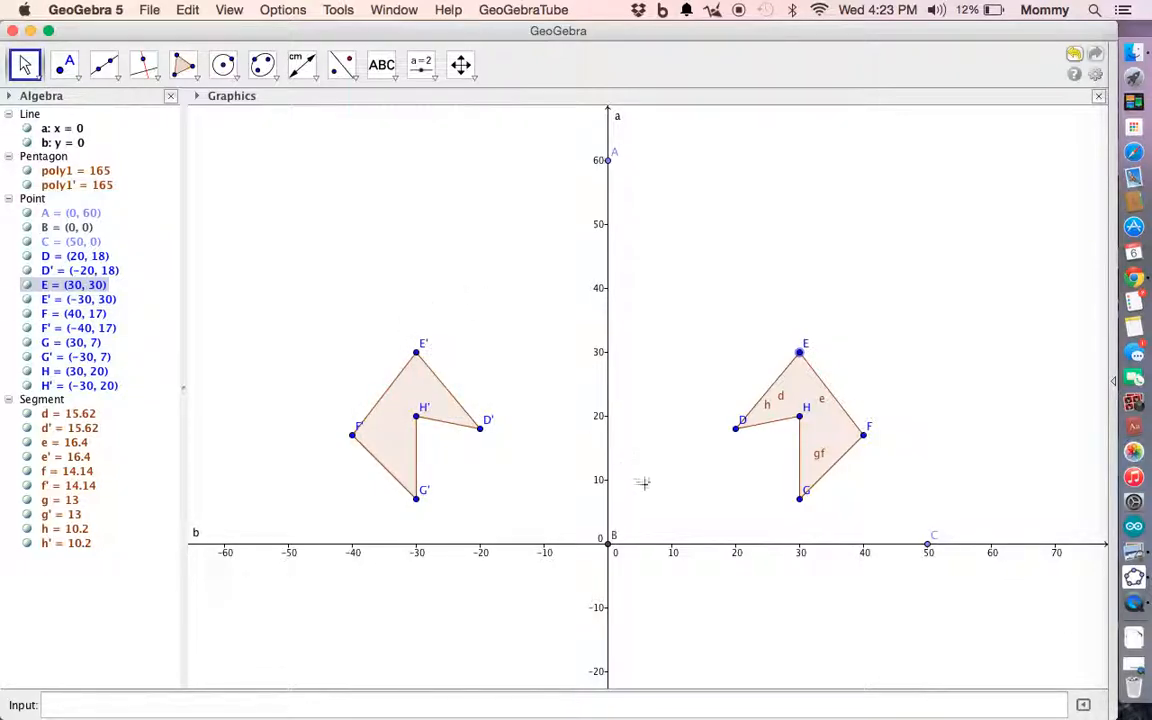
pyautogui.click(799, 498)
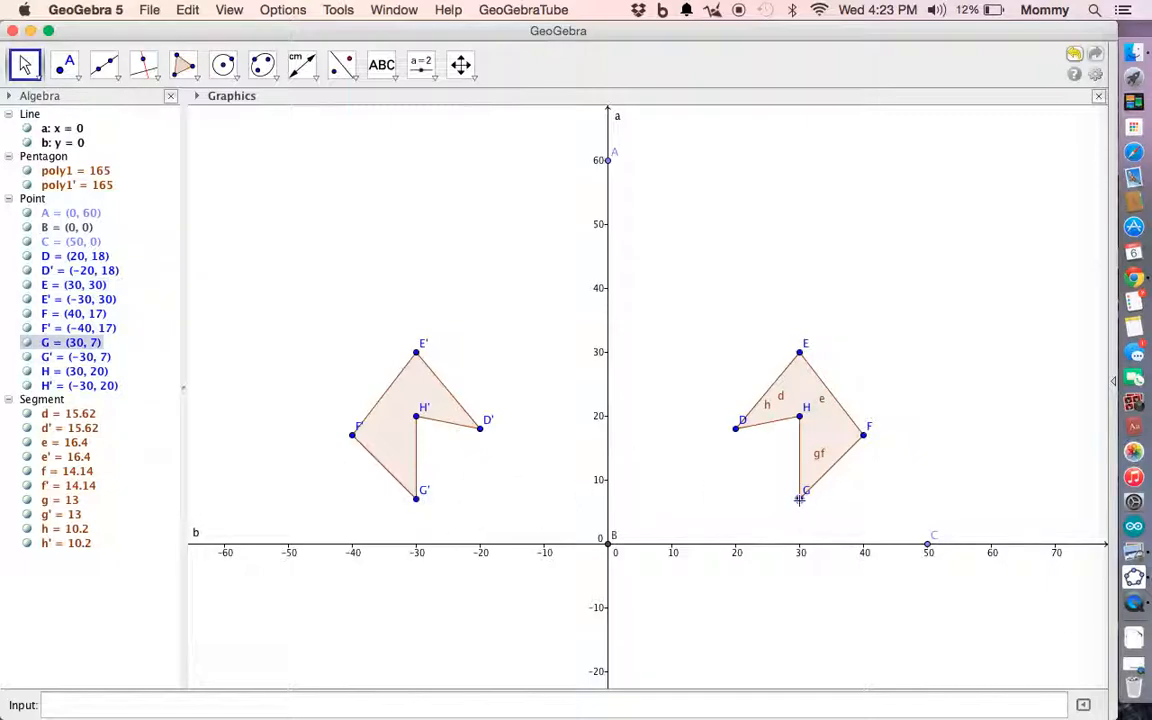
pyautogui.click(862, 436)
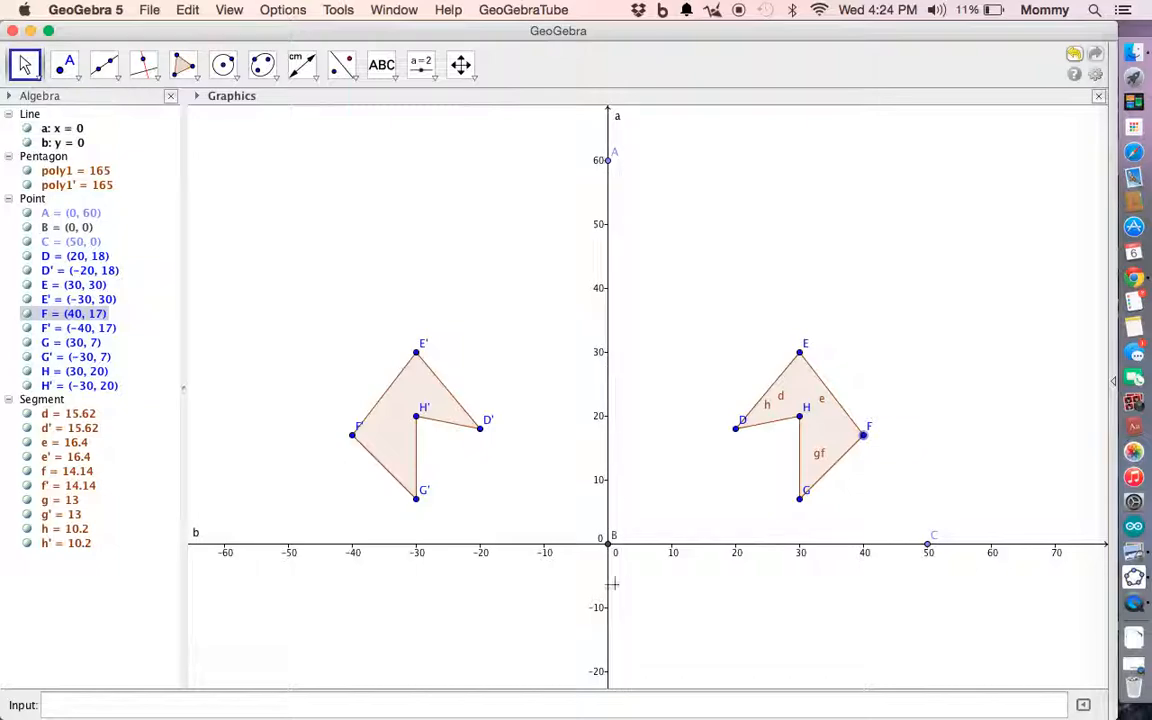
# Reflect the mirrored pentagon D'E'F'G'H' about the x-axis (line b)
pyautogui.click(408, 380)
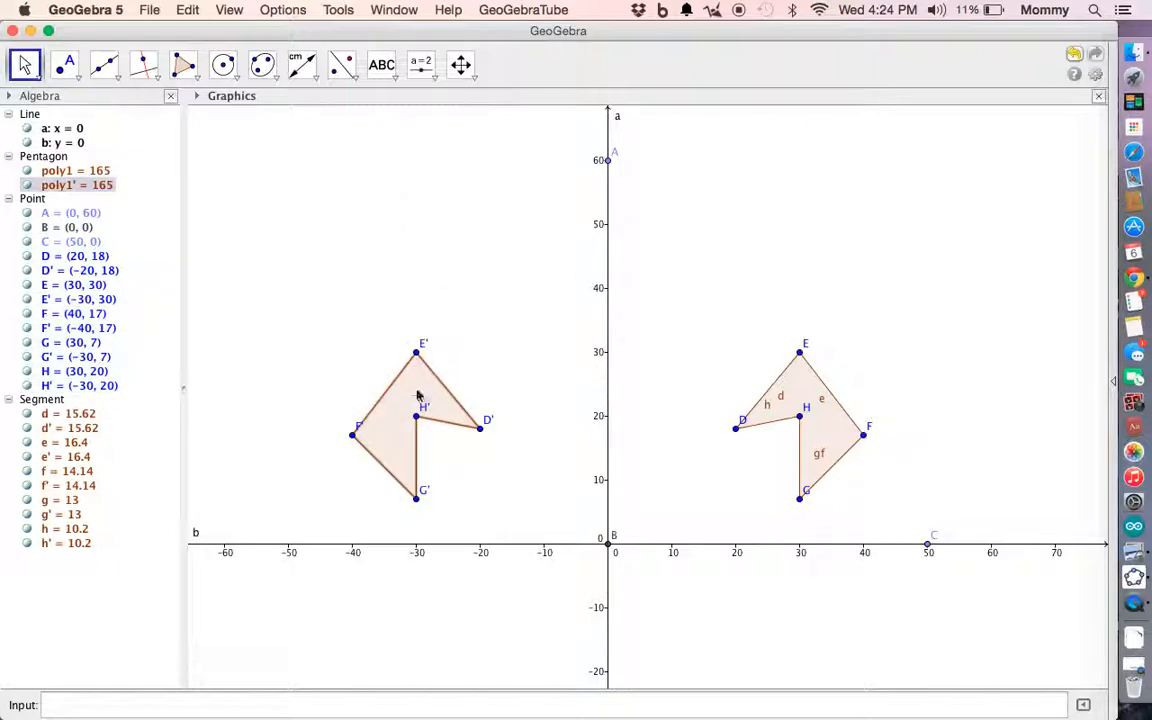
pyautogui.click(341, 65)
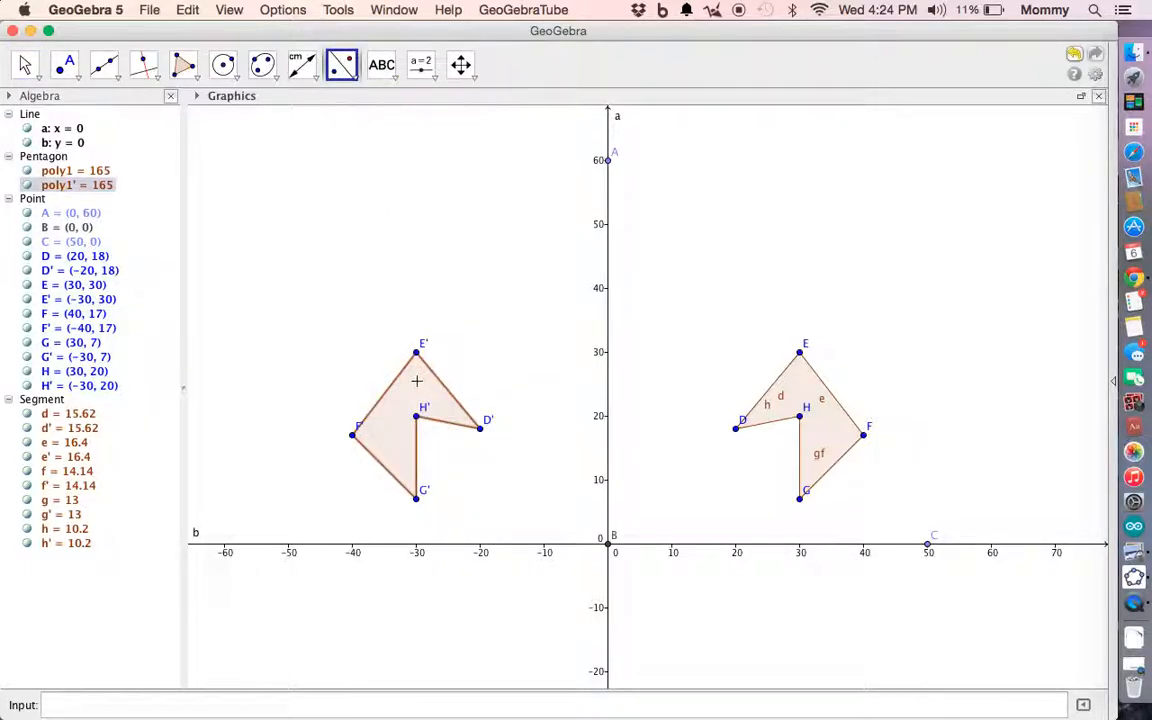
pyautogui.click(406, 546)
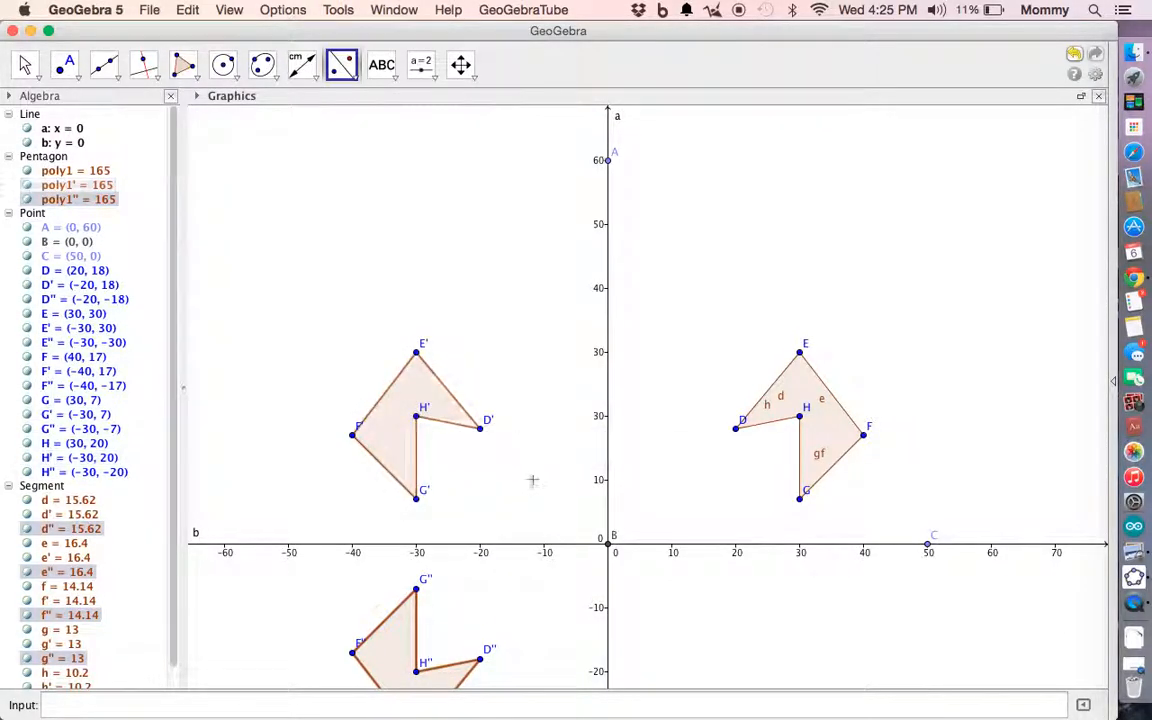
# Reflect the original pentagon across its own side EF, and again across its side DE
pyautogui.click(461, 64)
pyautogui.moveTo(540, 403); pyautogui.dragTo(545, 312)
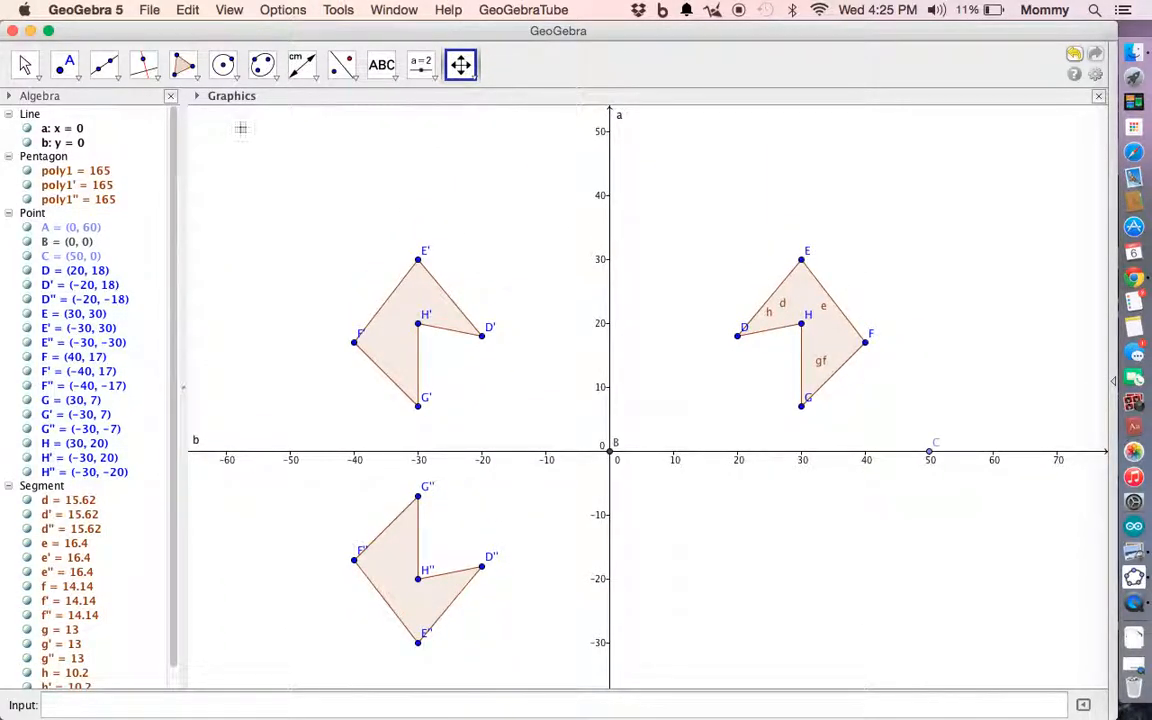
pyautogui.click(24, 64)
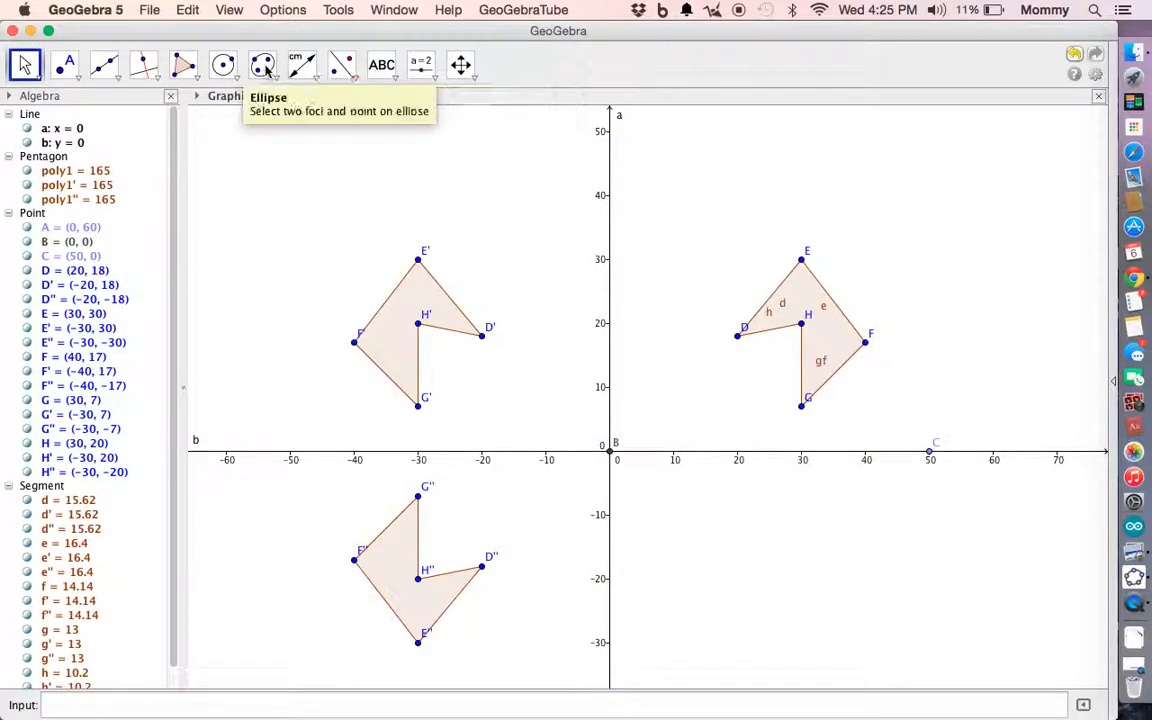
pyautogui.click(341, 64)
pyautogui.click(803, 299)
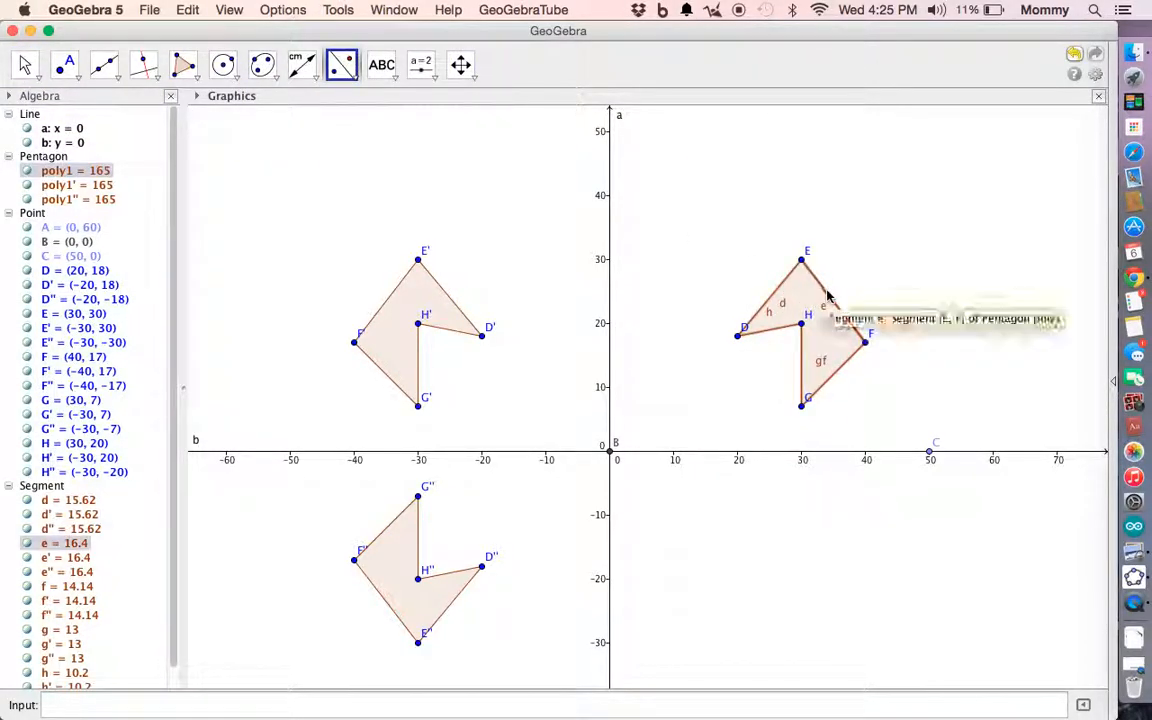
pyautogui.click(827, 296)
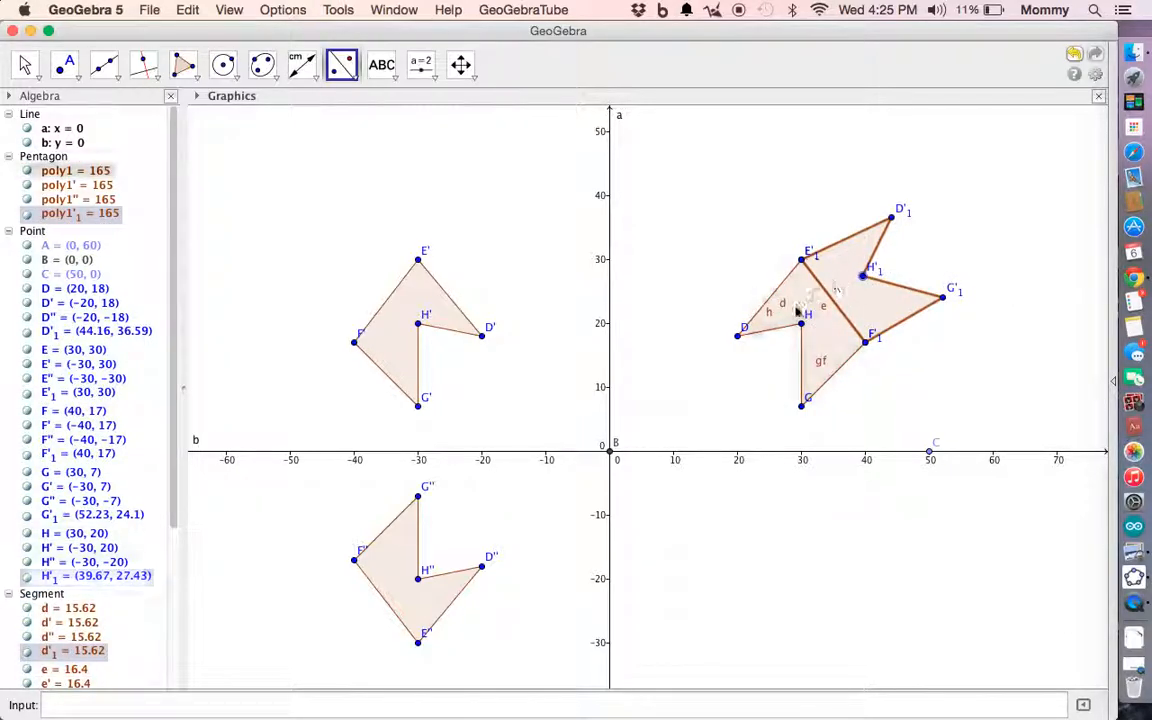
pyautogui.click(801, 299)
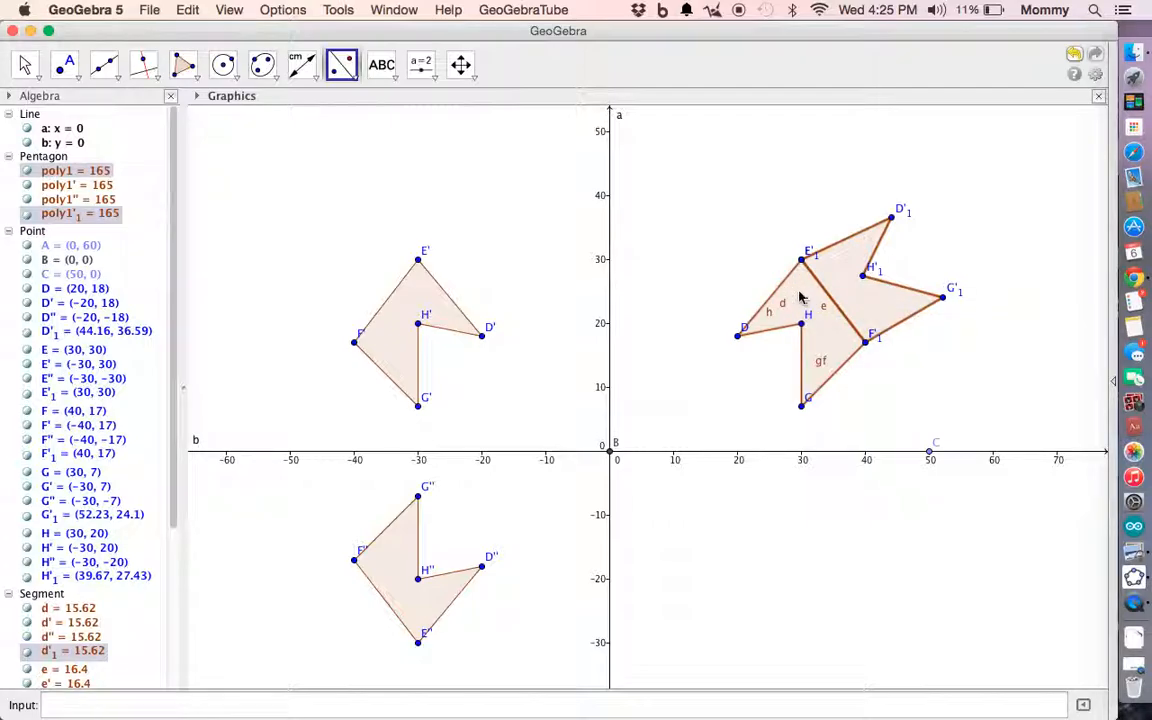
pyautogui.click(783, 279)
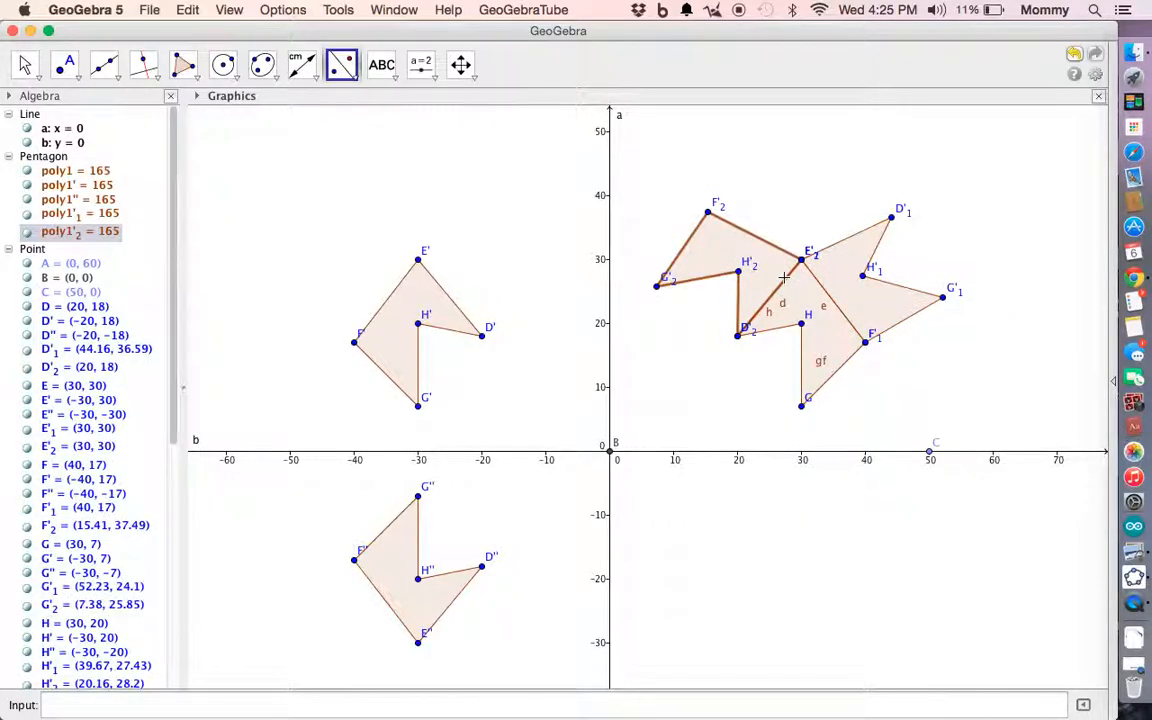
# Extend the pattern by reflecting the new pentagons across their sides E'1D'1 and E'2F'2, and the pentagon with vertex K across its side from K
pyautogui.click(835, 253)
pyautogui.click(833, 244)
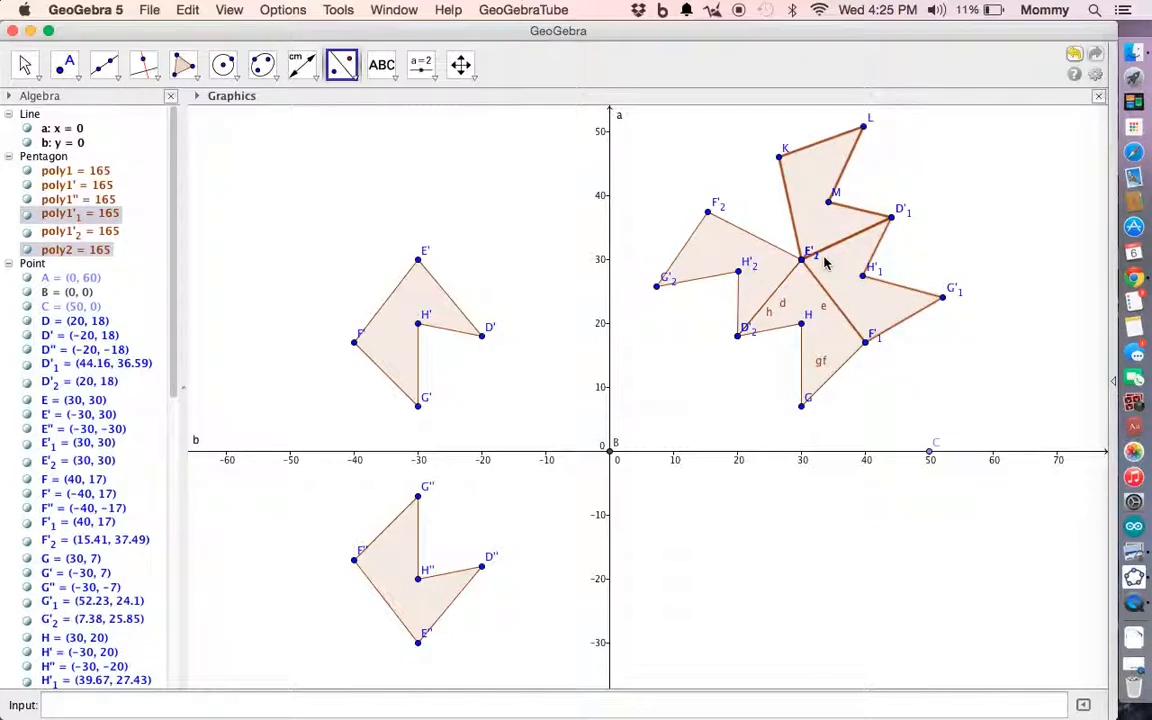
pyautogui.click(770, 249)
pyautogui.click(768, 244)
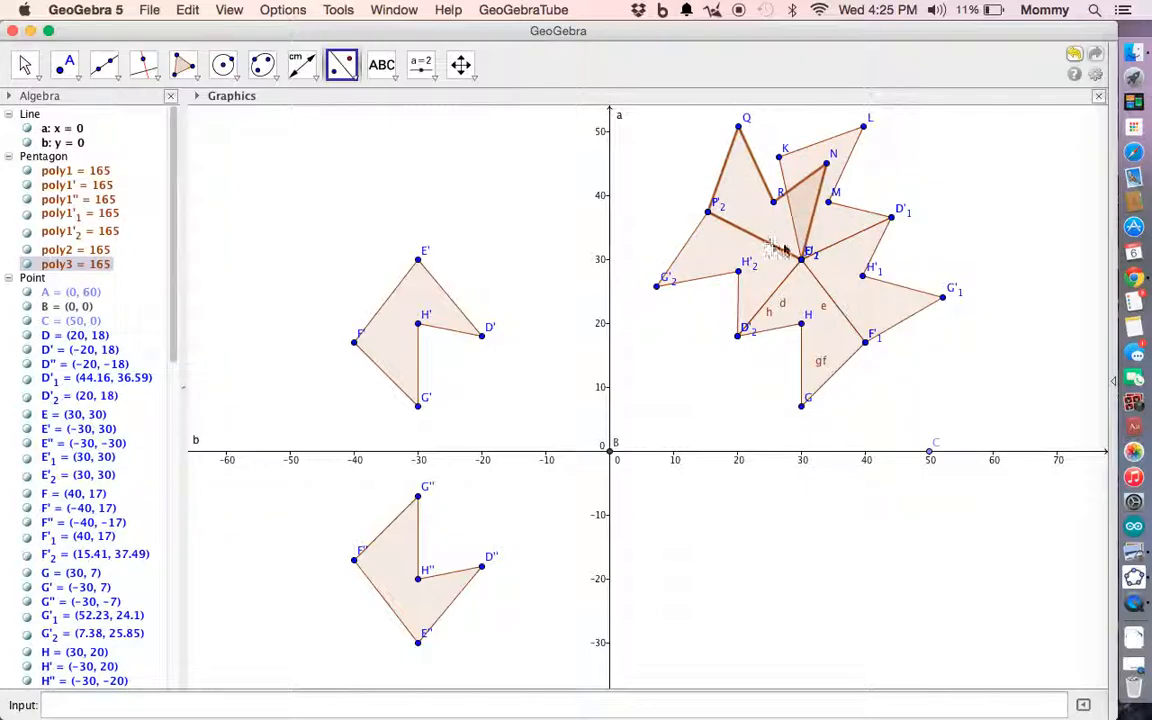
pyautogui.click(784, 176)
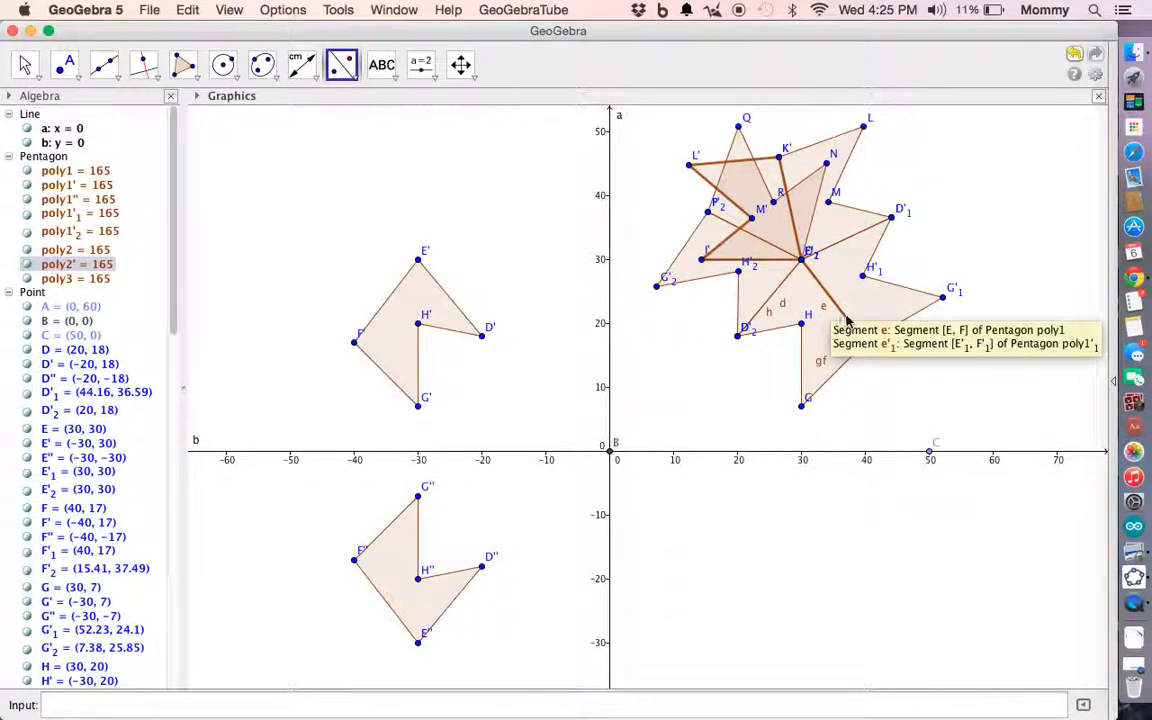
pyautogui.click(753, 278)
pyautogui.click(734, 292)
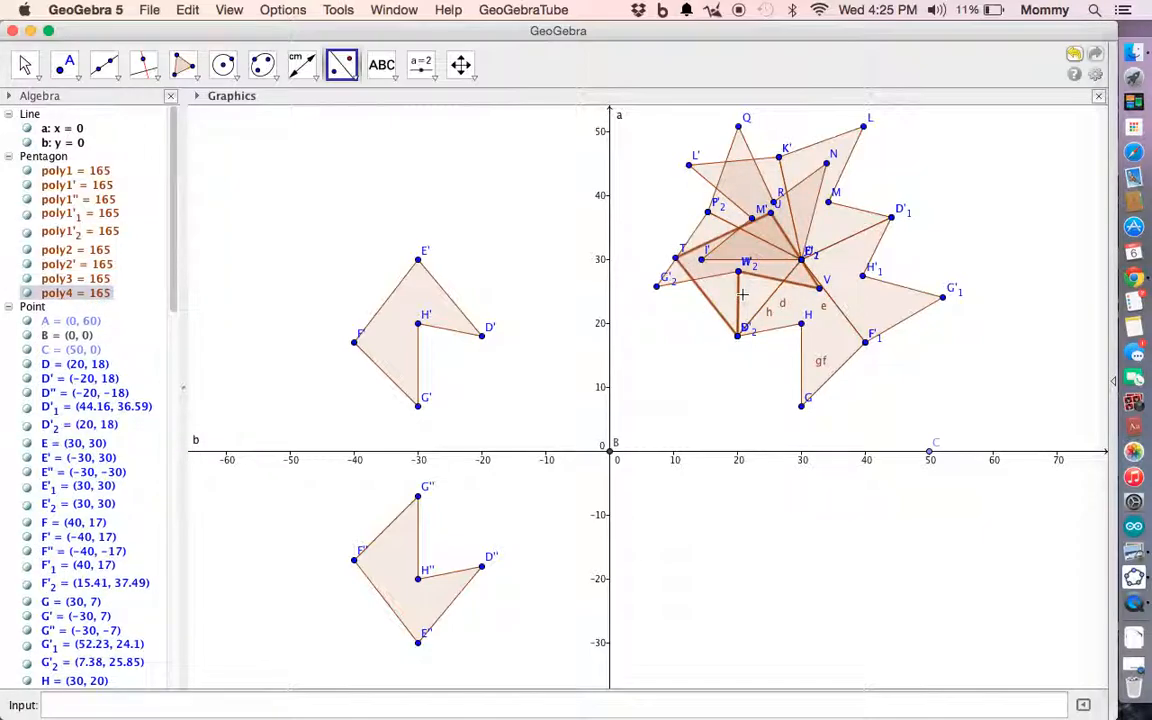
pyautogui.press('super+z')
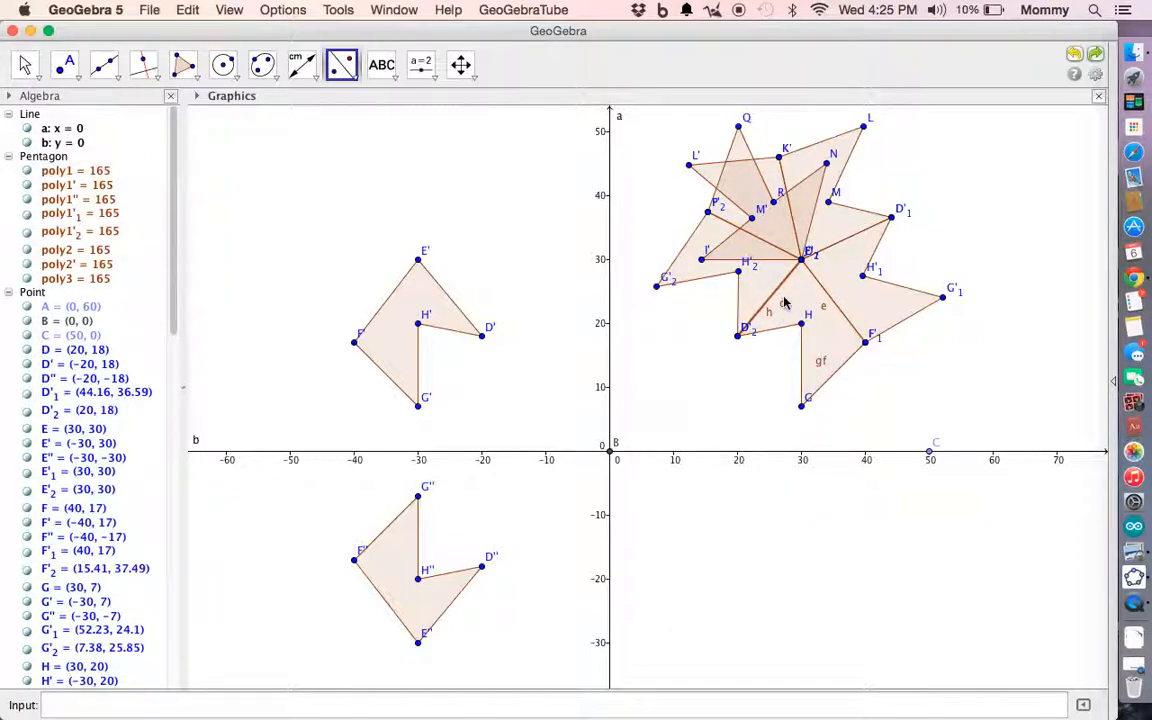